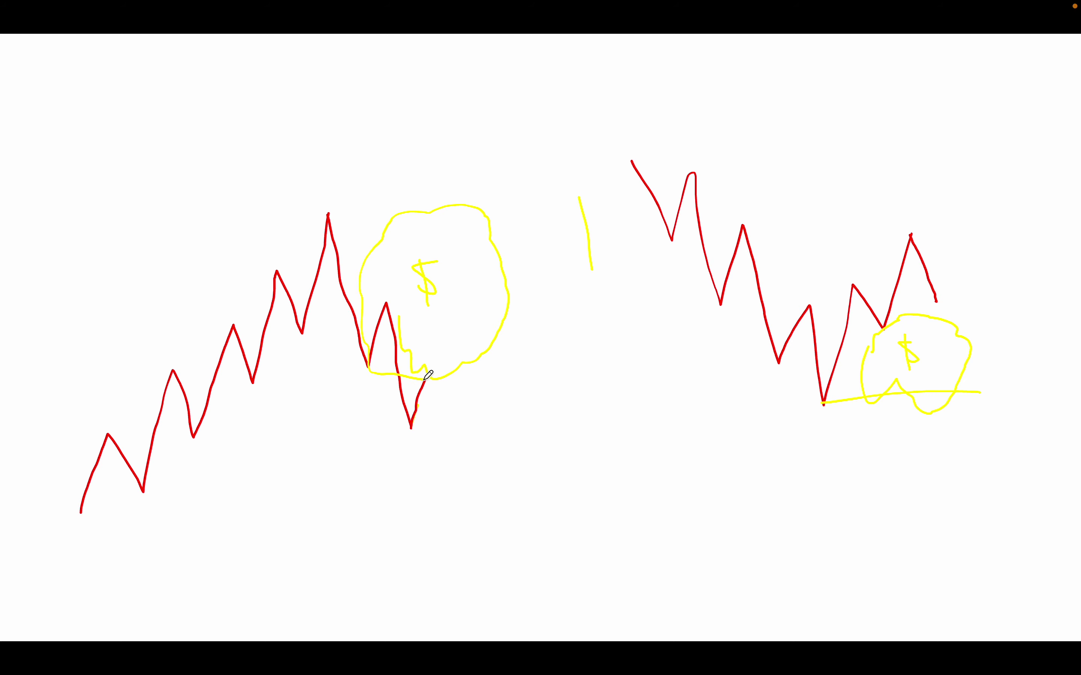
# Draw a long red upward stroke continuing the first price pattern and a long red downward stroke continuing the second.
pyautogui.moveTo(424, 380); pyautogui.dragTo(462, 48)
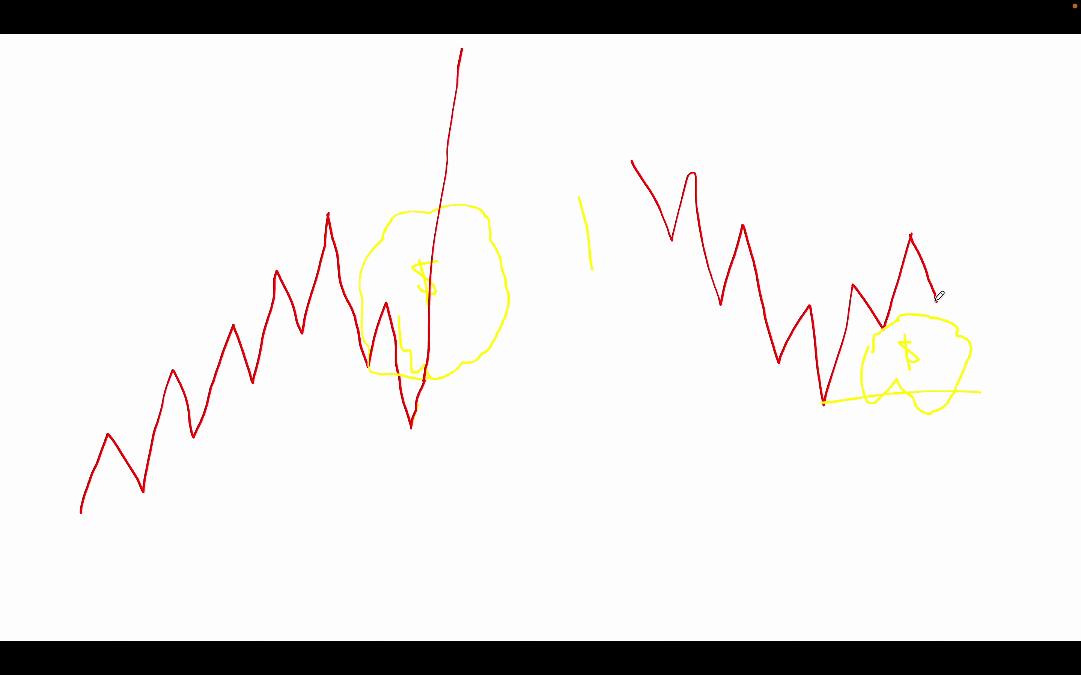
pyautogui.moveTo(935, 302); pyautogui.dragTo(997, 557)
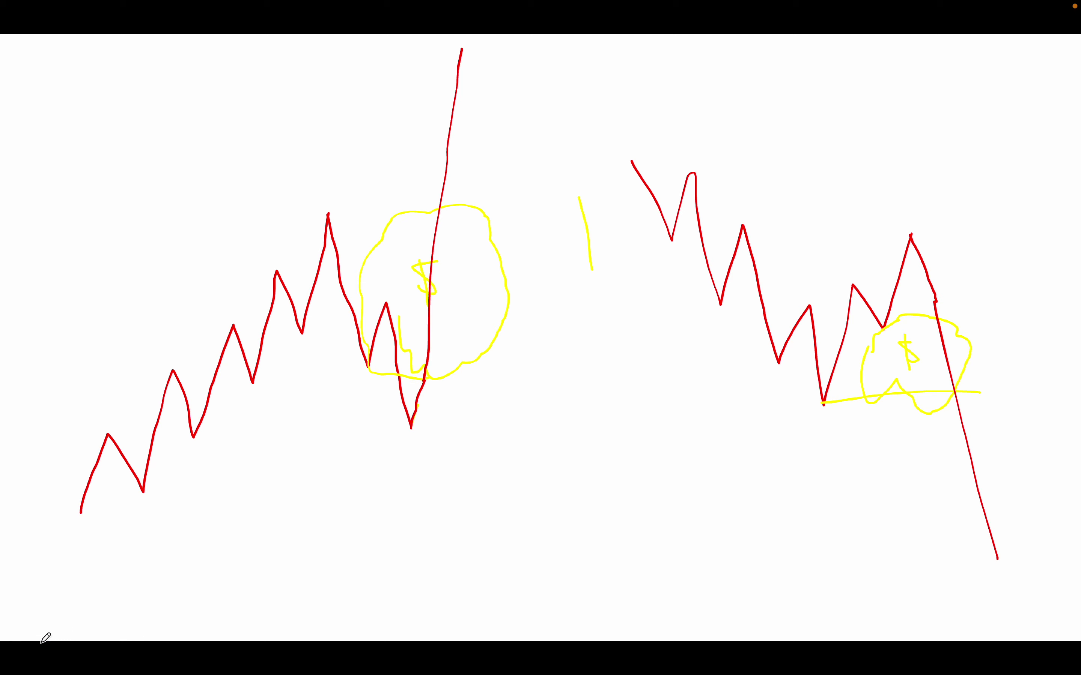
# Erase all ink on the slide and advance to the slide with the two phone screenshots.
pyautogui.click(38, 626)
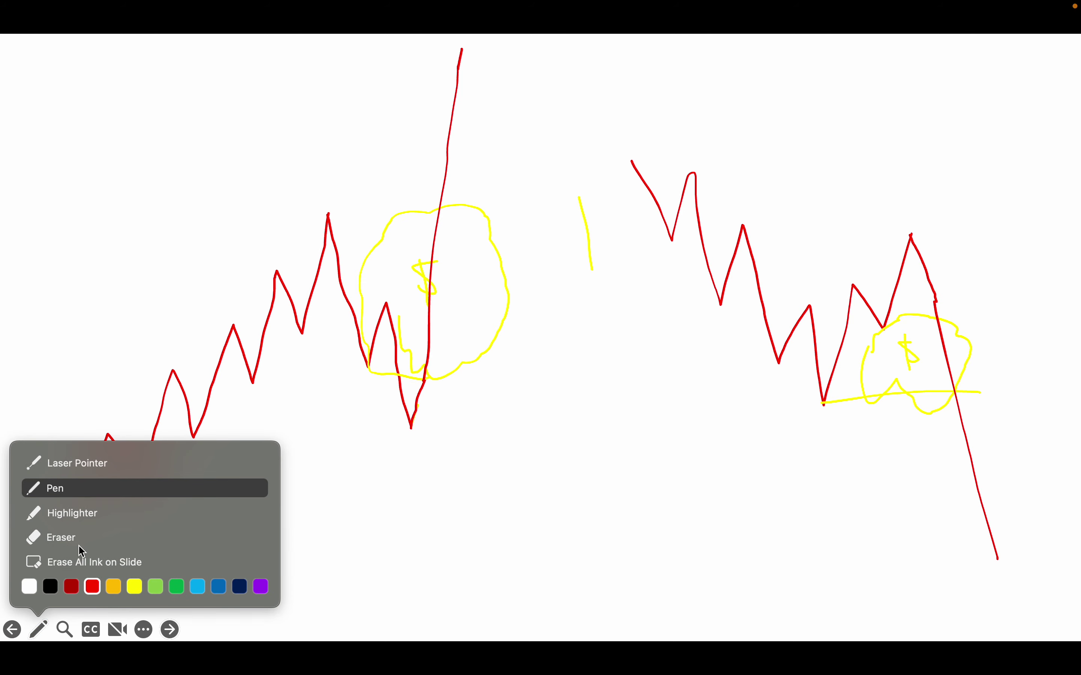
pyautogui.click(66, 567)
pyautogui.click(465, 415)
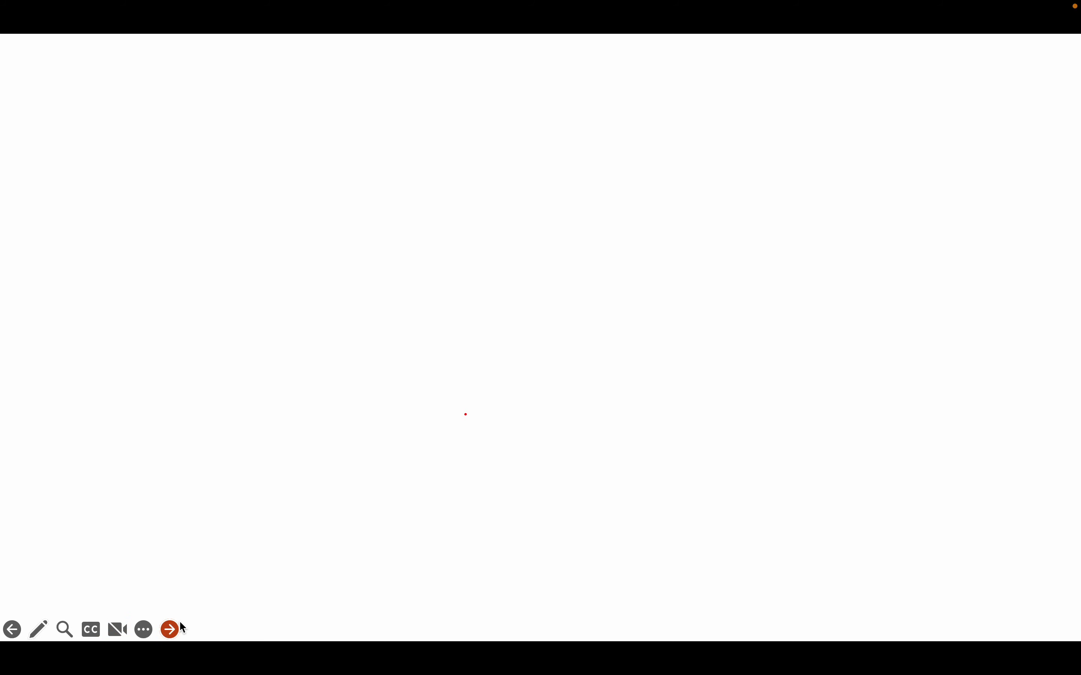
pyautogui.click(169, 629)
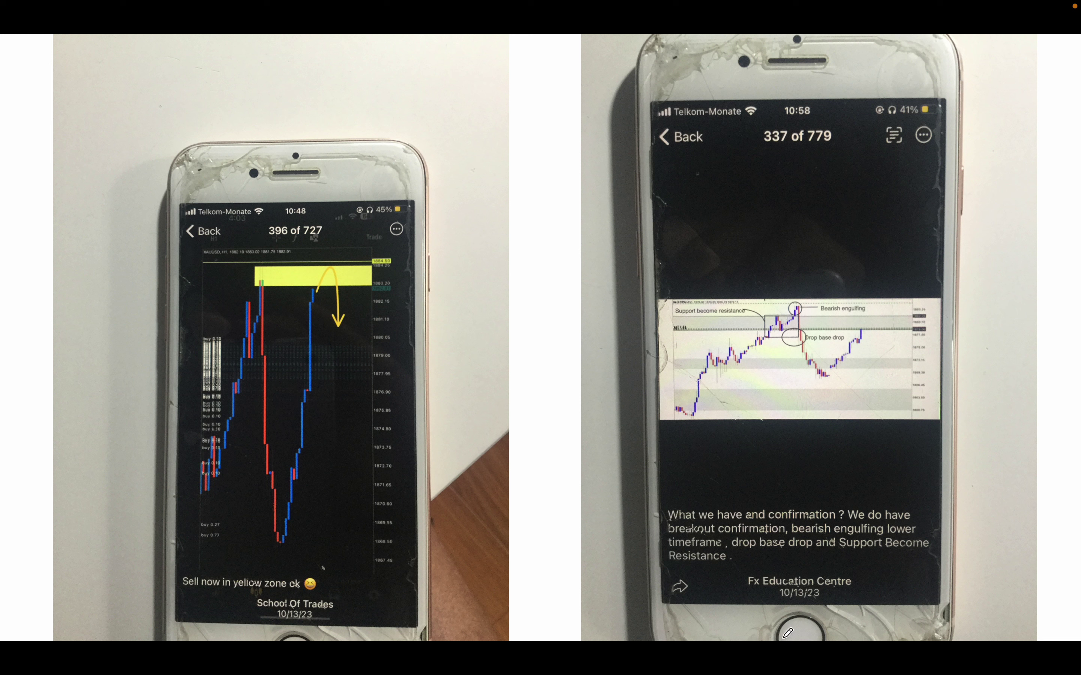
# Circle the date 10/13/23 in red on both phone screenshots, and erase all ink on the slide.
pyautogui.moveTo(817, 573)
pyautogui.mouseDown()
pyautogui.moveTo(779, 581)
pyautogui.moveTo(815, 577)
pyautogui.mouseUp()
pyautogui.moveTo(297, 596)
pyautogui.mouseDown()
pyautogui.moveTo(270, 628)
pyautogui.moveTo(281, 597)
pyautogui.mouseUp()
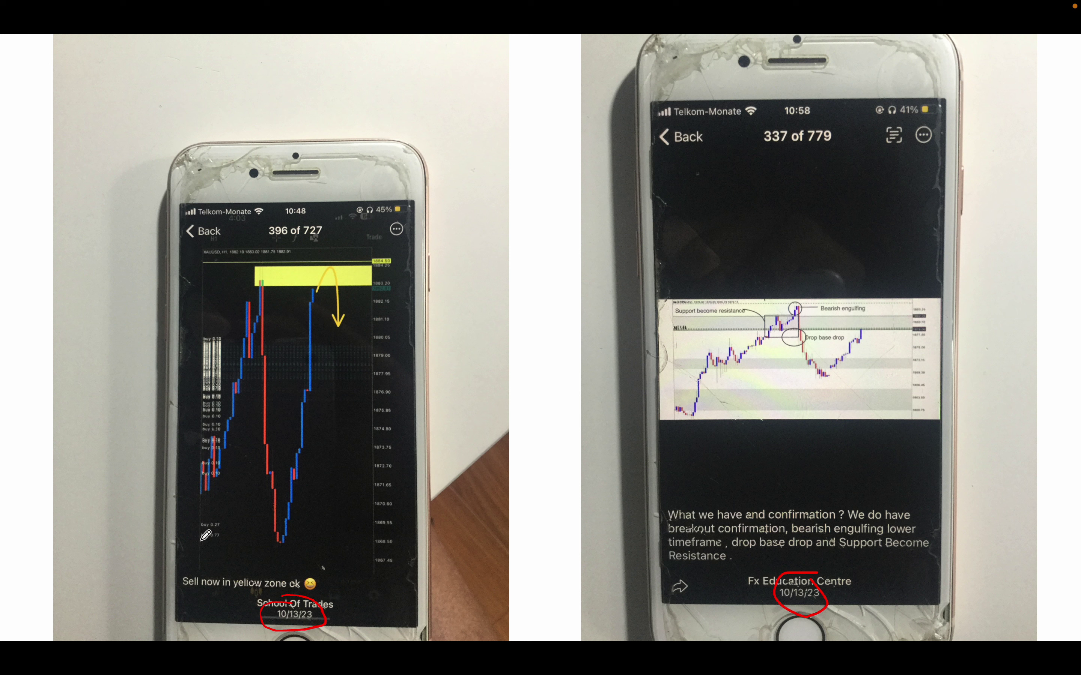
pyautogui.moveTo(40, 633)
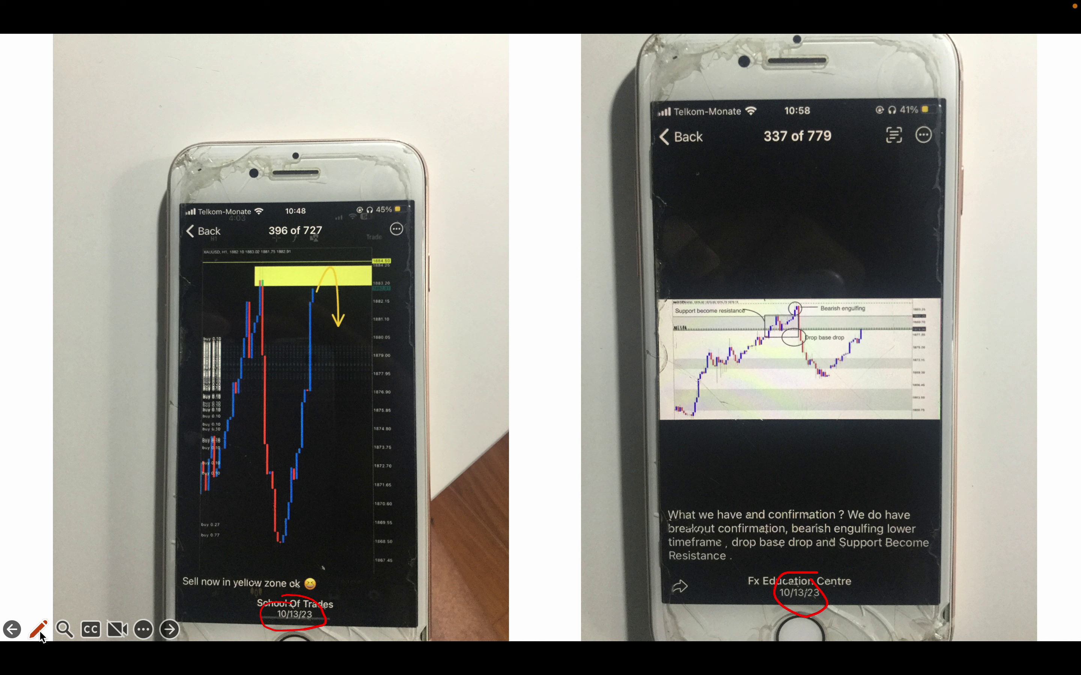
pyautogui.click(40, 631)
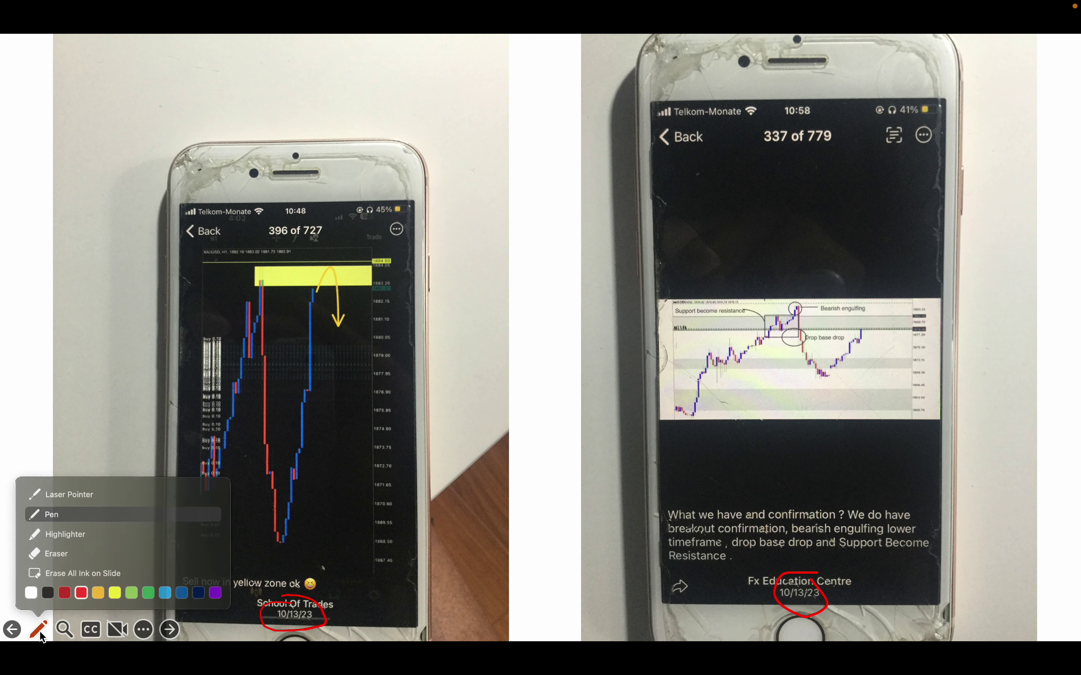
pyautogui.click(57, 566)
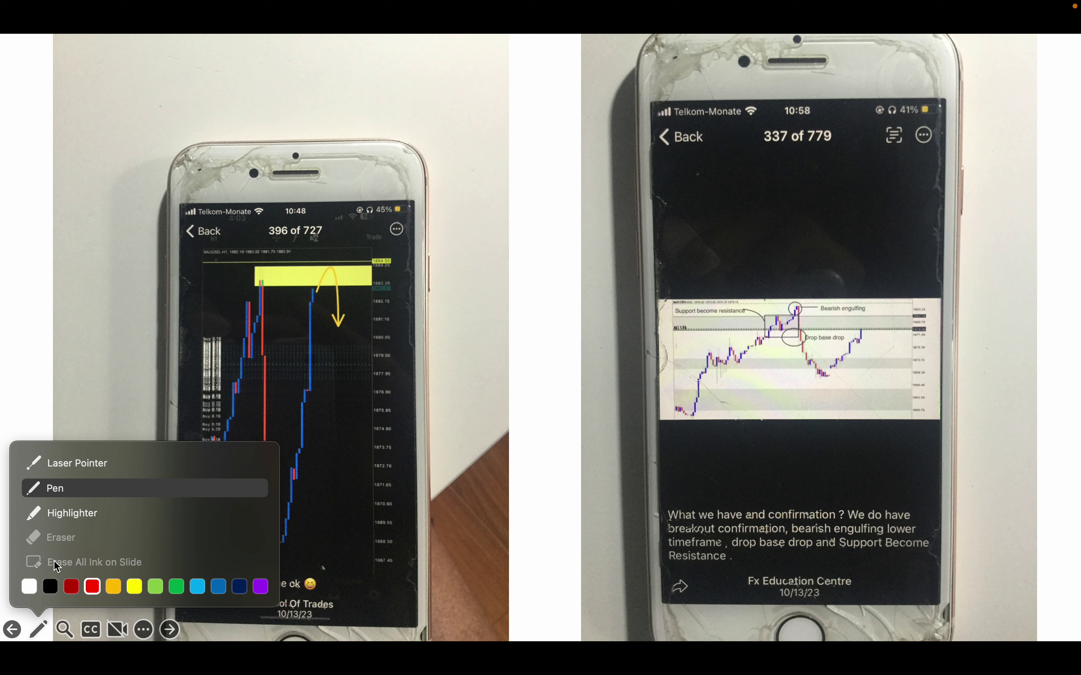
# End the slide show and keep the ink annotations.
pyautogui.click(133, 376)
pyautogui.press('Escape')
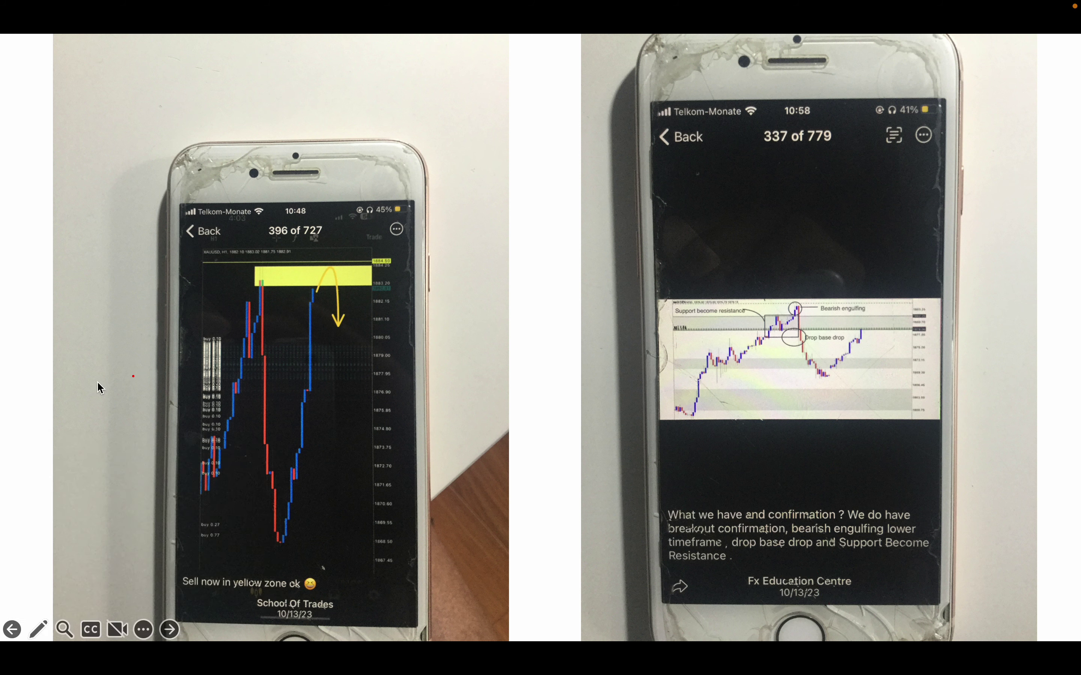
pyautogui.press('Escape')
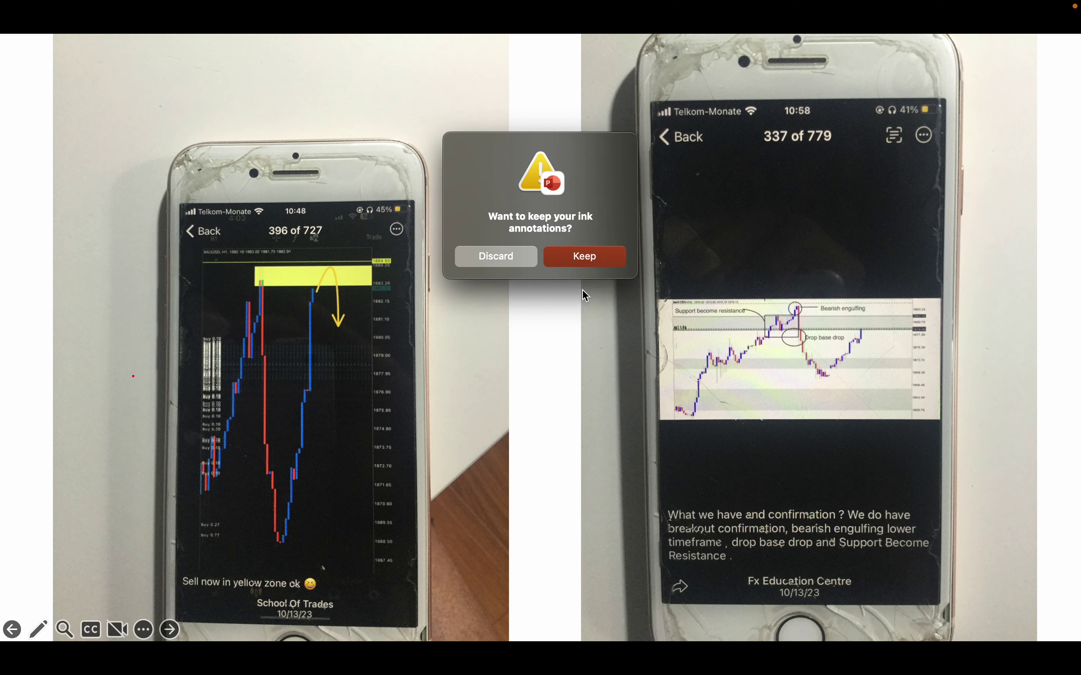
pyautogui.click(585, 256)
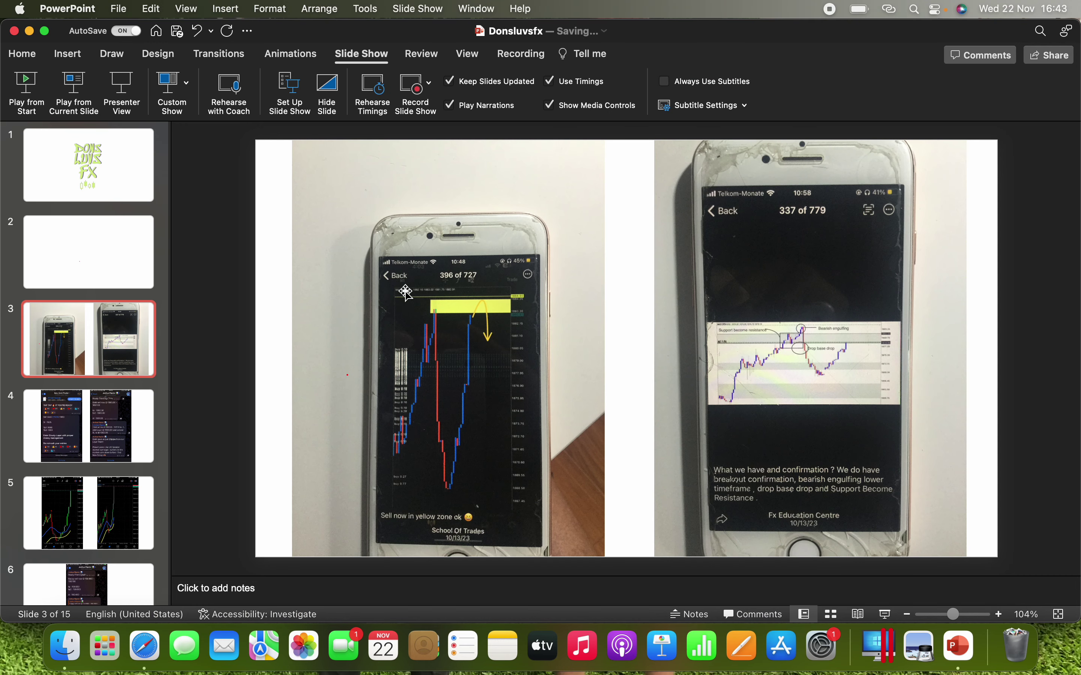
# Switch to the TradingView gold chart in Safari and dismiss the advertisement and the ad-free upgrade offer.
pyautogui.click(144, 648)
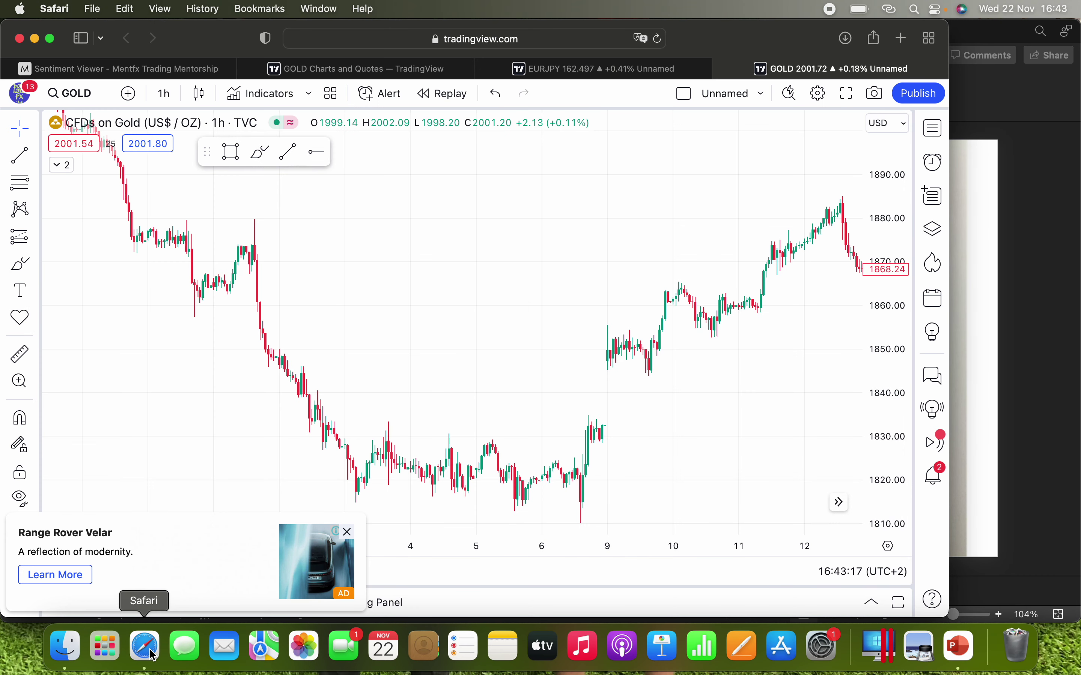
pyautogui.click(347, 532)
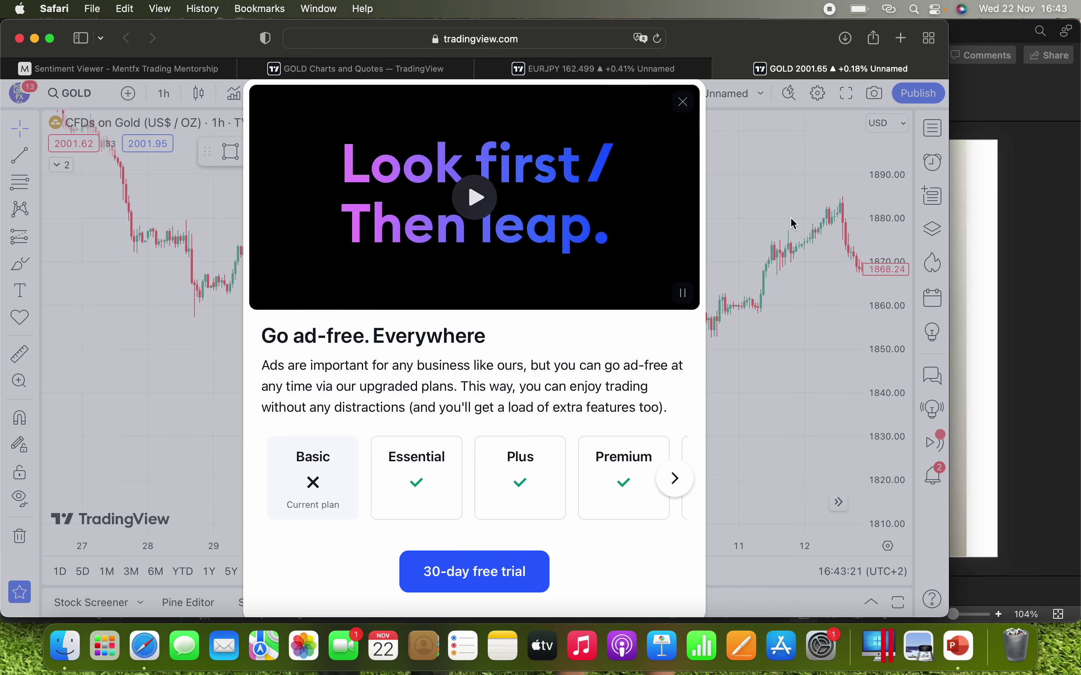
pyautogui.click(683, 102)
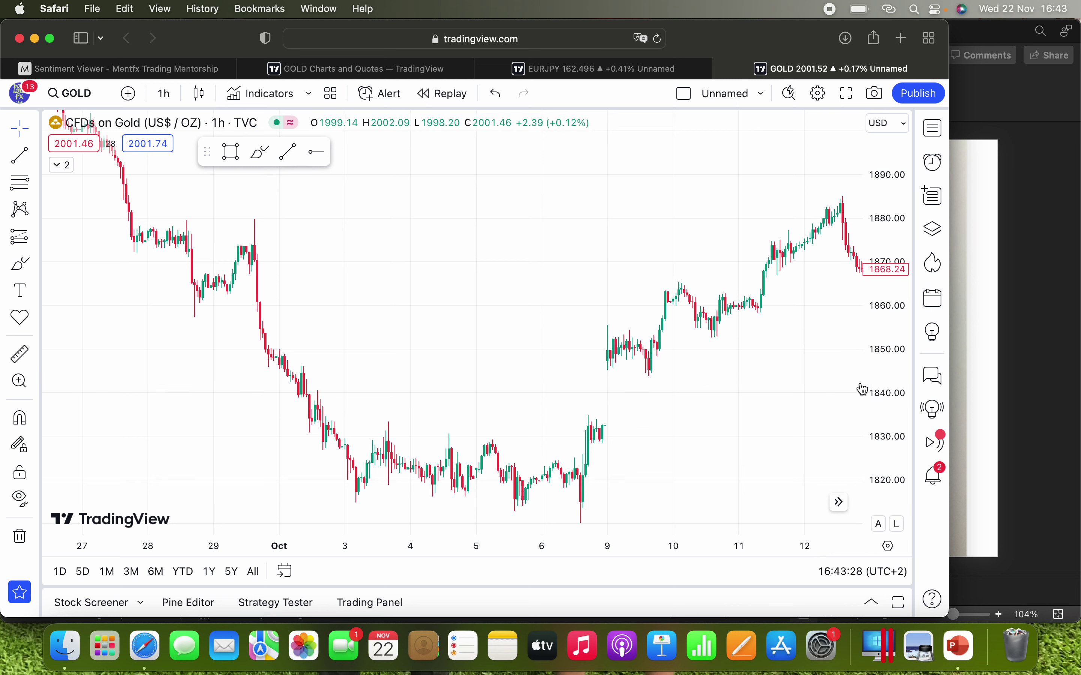
# Circle the 12 October price peak and drop on the hourly gold chart with the brush.
pyautogui.hscroll(3, 839, 377)
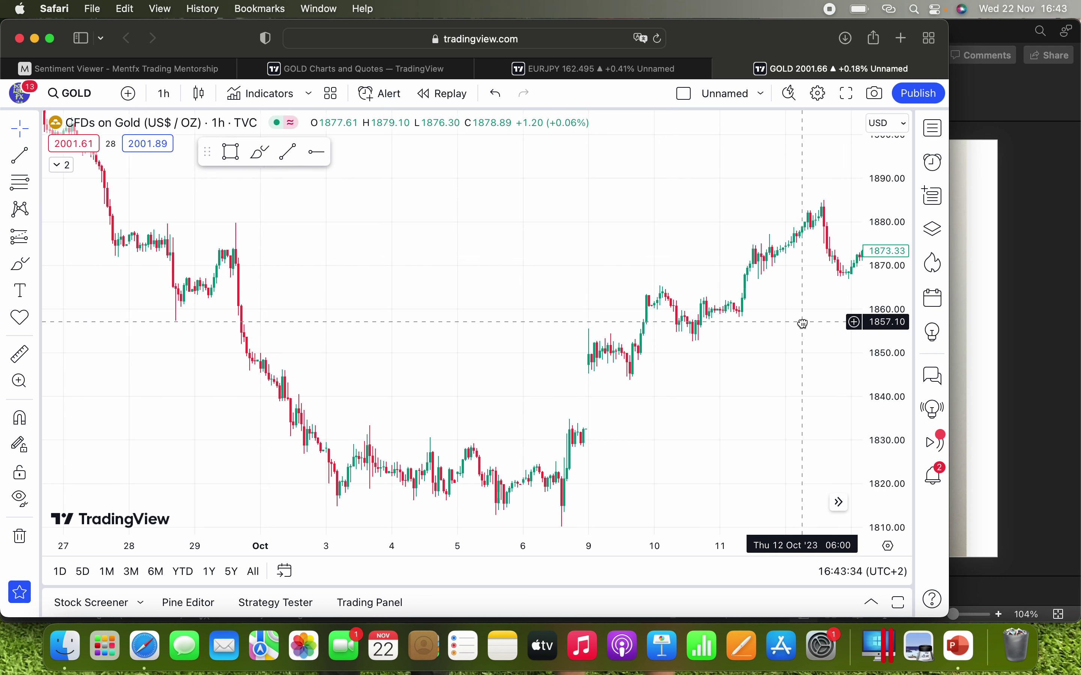
pyautogui.hscroll(1, 804, 319)
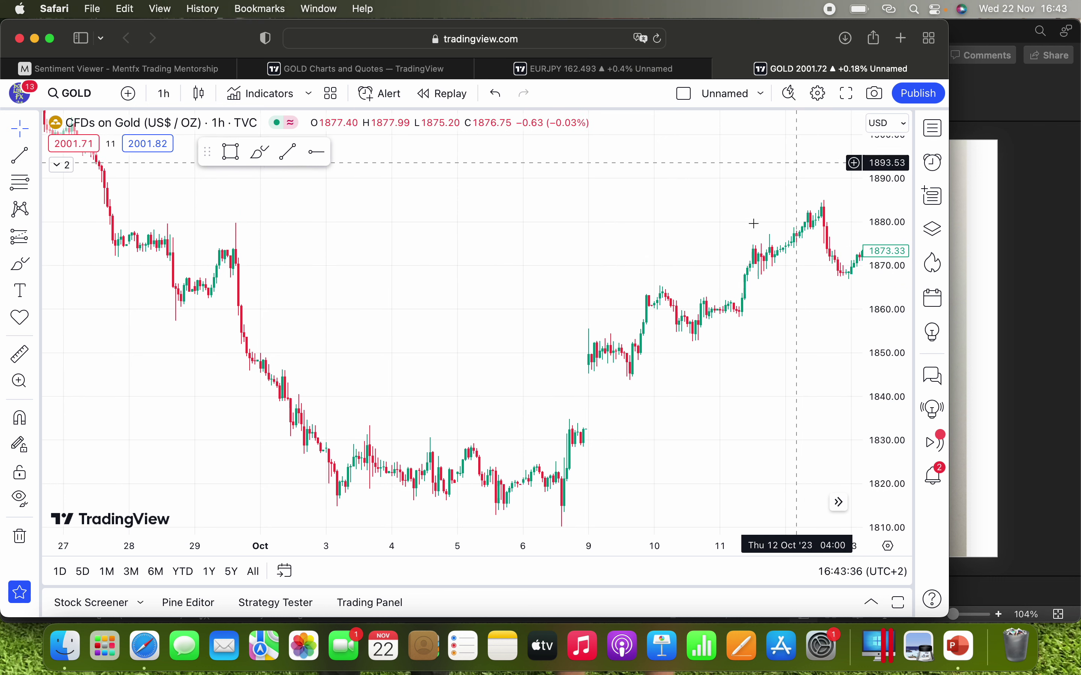
pyautogui.click(263, 155)
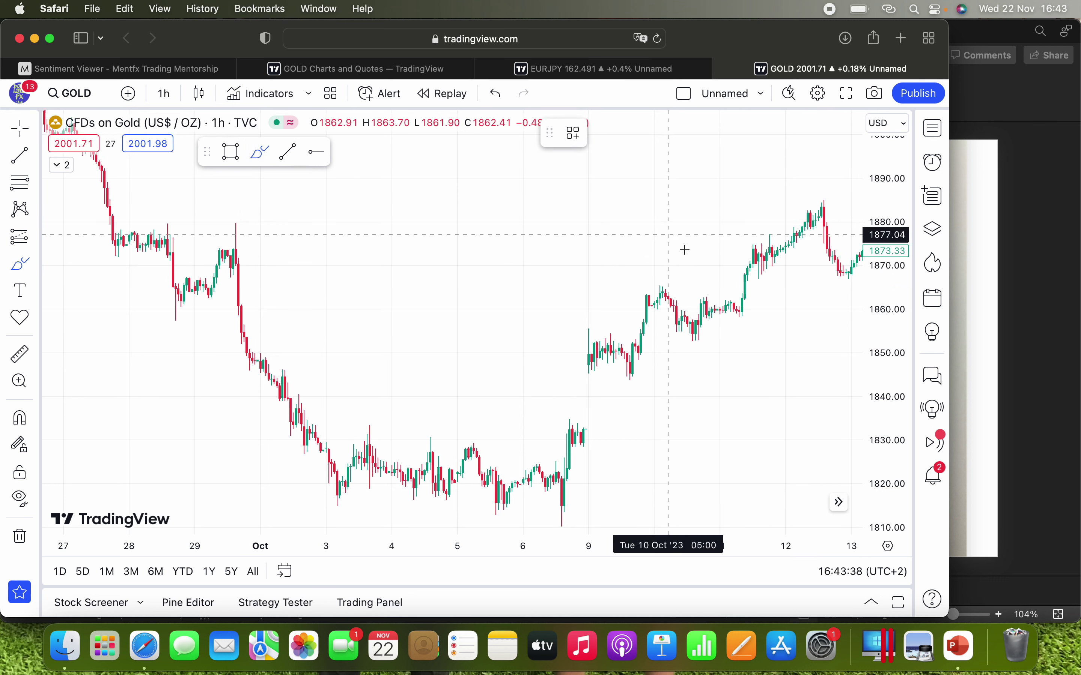
pyautogui.moveTo(829, 182)
pyautogui.mouseDown()
pyautogui.moveTo(802, 247)
pyautogui.moveTo(855, 259)
pyautogui.moveTo(830, 183)
pyautogui.mouseUp()
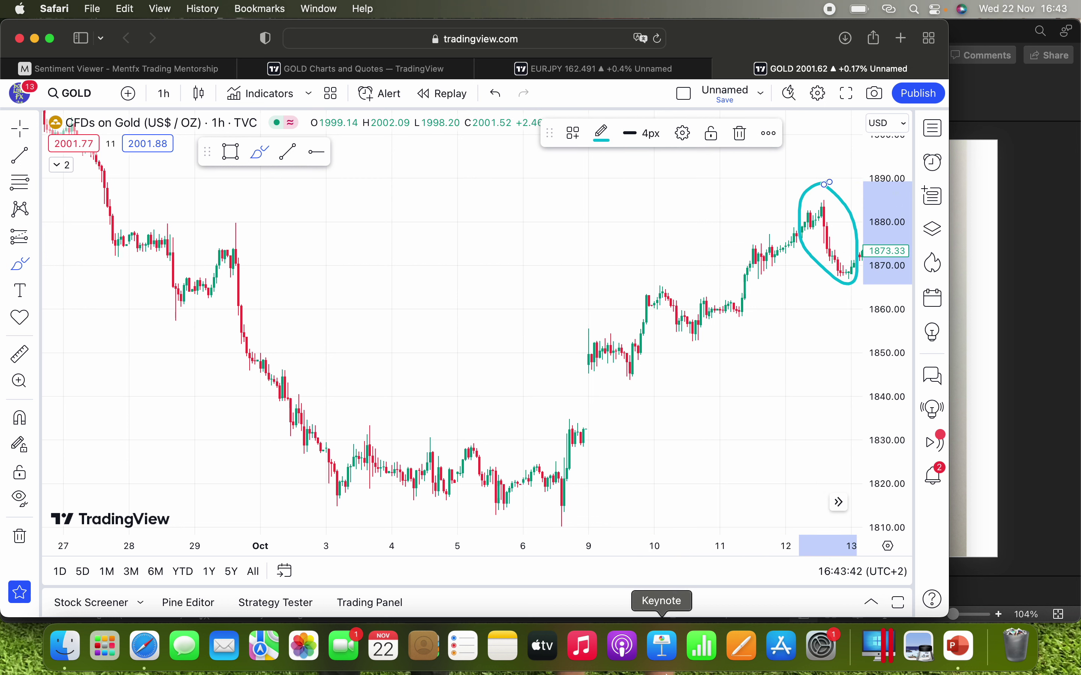
# Check the phone screenshots slide in PowerPoint, return to the TradingView gold chart in Safari, and undo the brush circle.
pyautogui.click(946, 652)
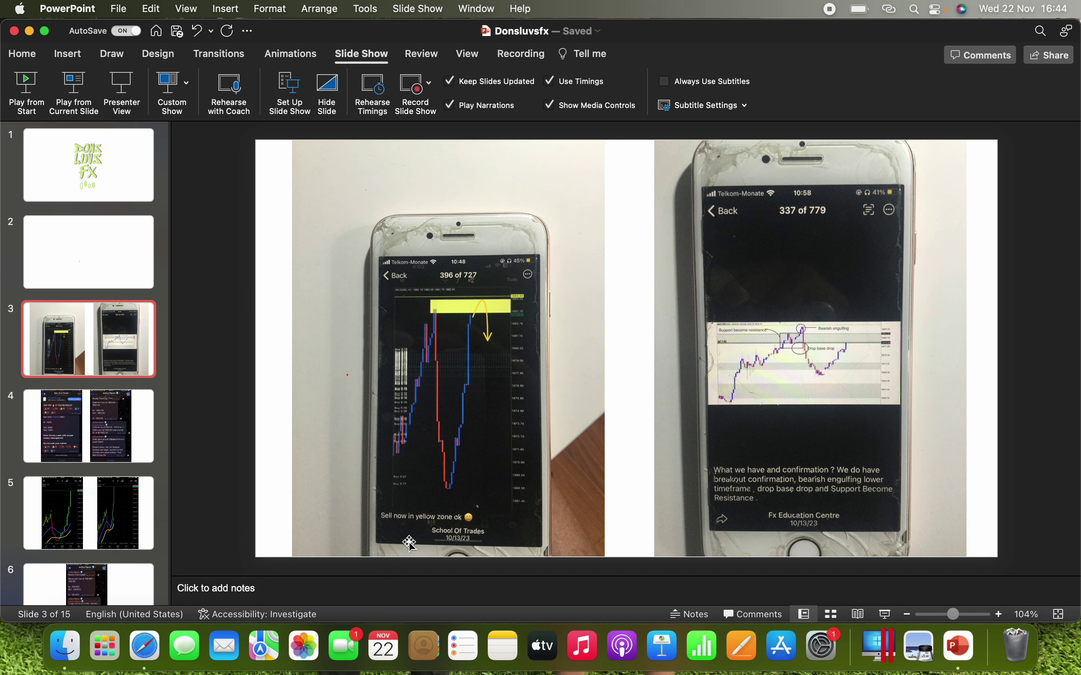
pyautogui.click(145, 647)
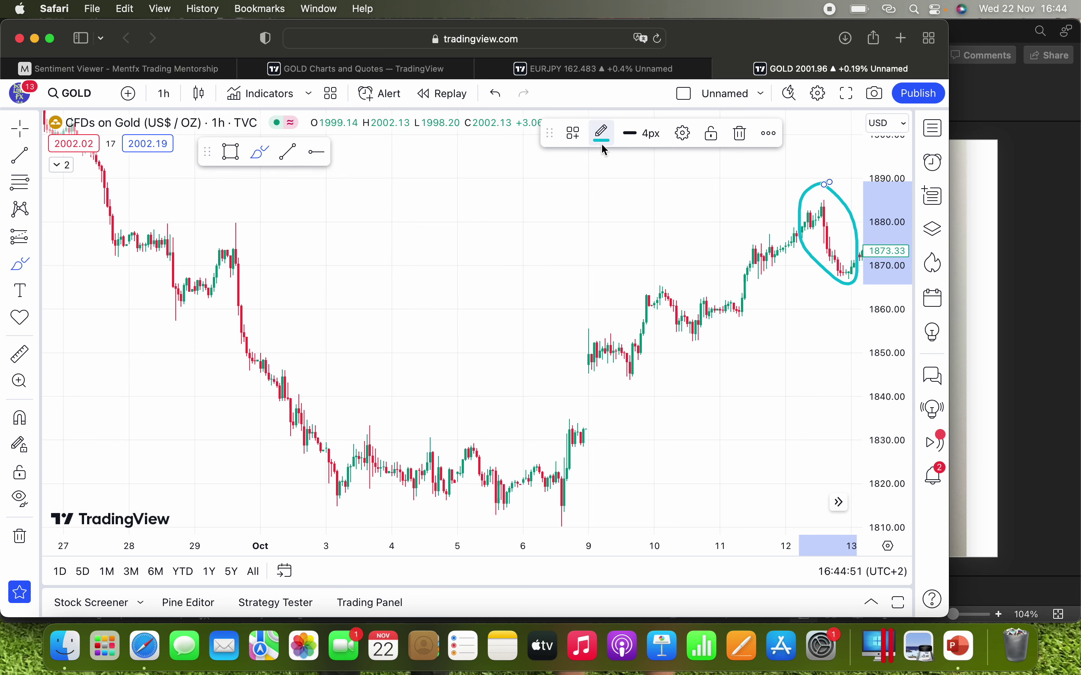
pyautogui.click(496, 93)
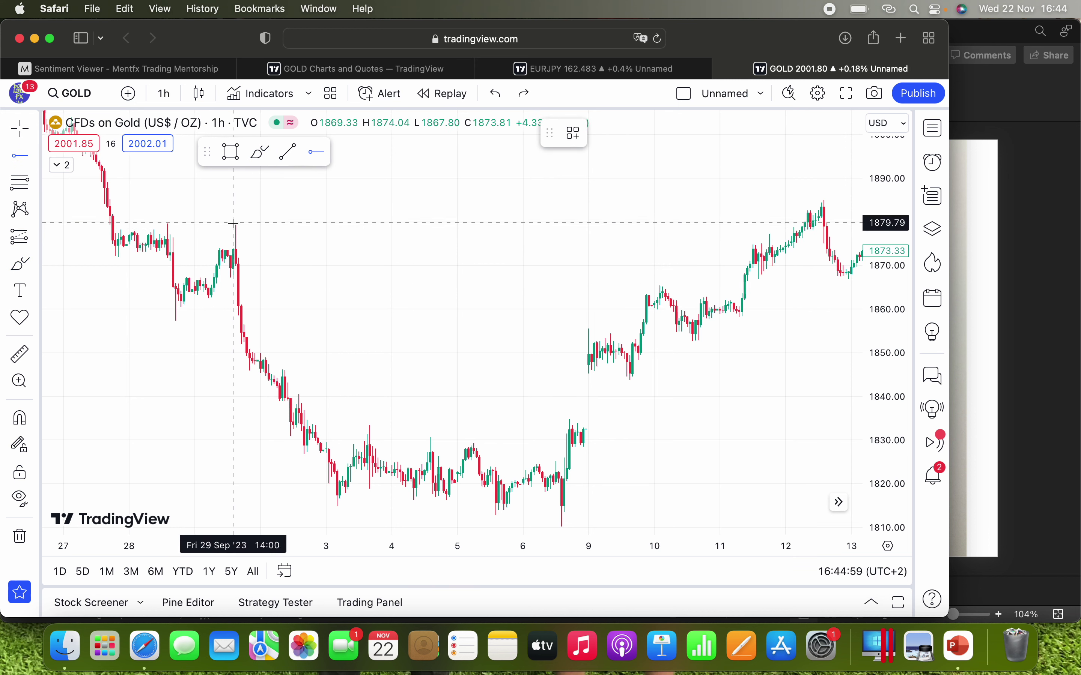
# Place a horizontal ray along the late-September highs at 1879.44 and delete it.
pyautogui.click(126, 225)
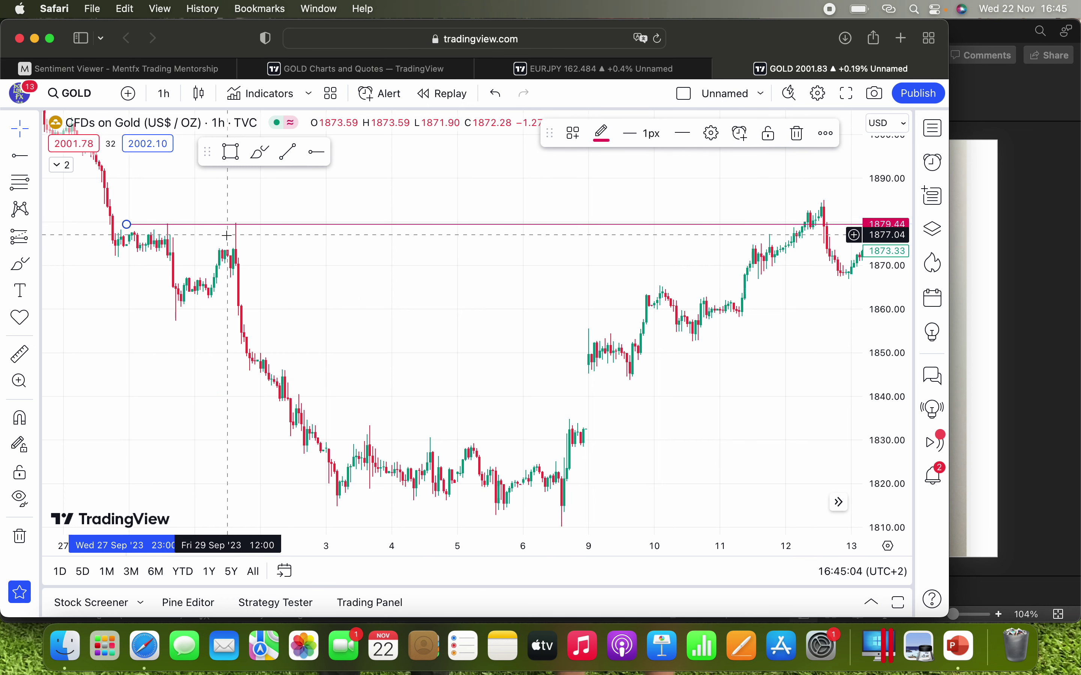
pyautogui.press('BackSpace')
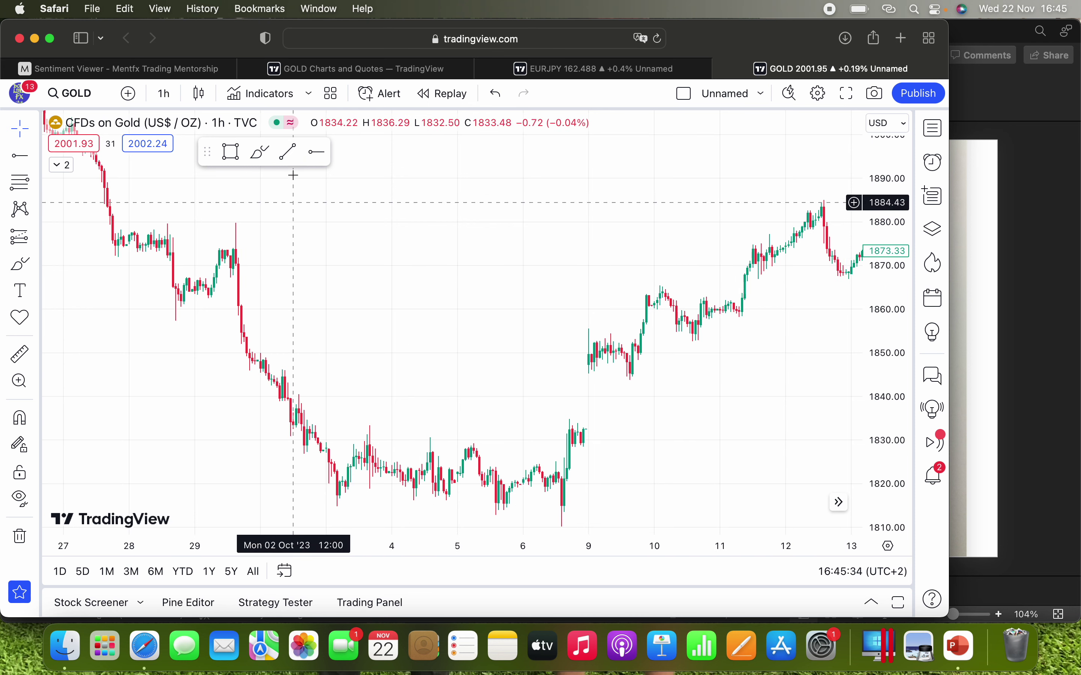
# Brush a stack of six short, roughly horizontal strokes above the candles around 9 October.
pyautogui.click(258, 153)
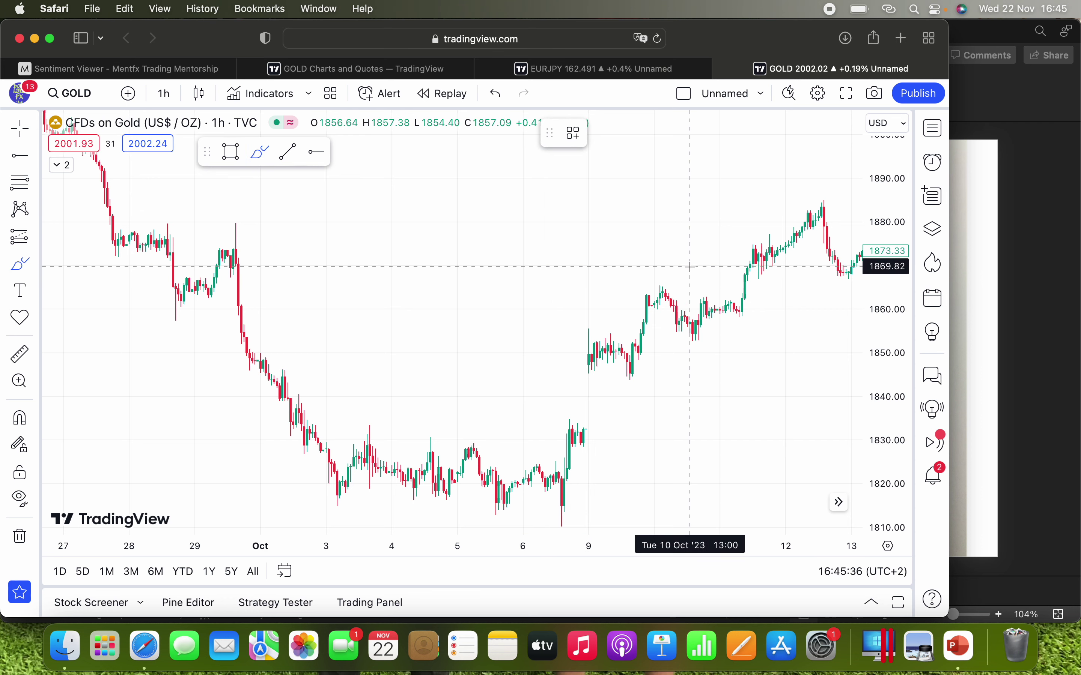
pyautogui.click(517, 289)
pyautogui.moveTo(517, 290)
pyautogui.mouseDown()
pyautogui.moveTo(587, 276)
pyautogui.moveTo(564, 270)
pyautogui.moveTo(584, 267)
pyautogui.mouseUp()
pyautogui.moveTo(534, 239); pyautogui.dragTo(604, 239)
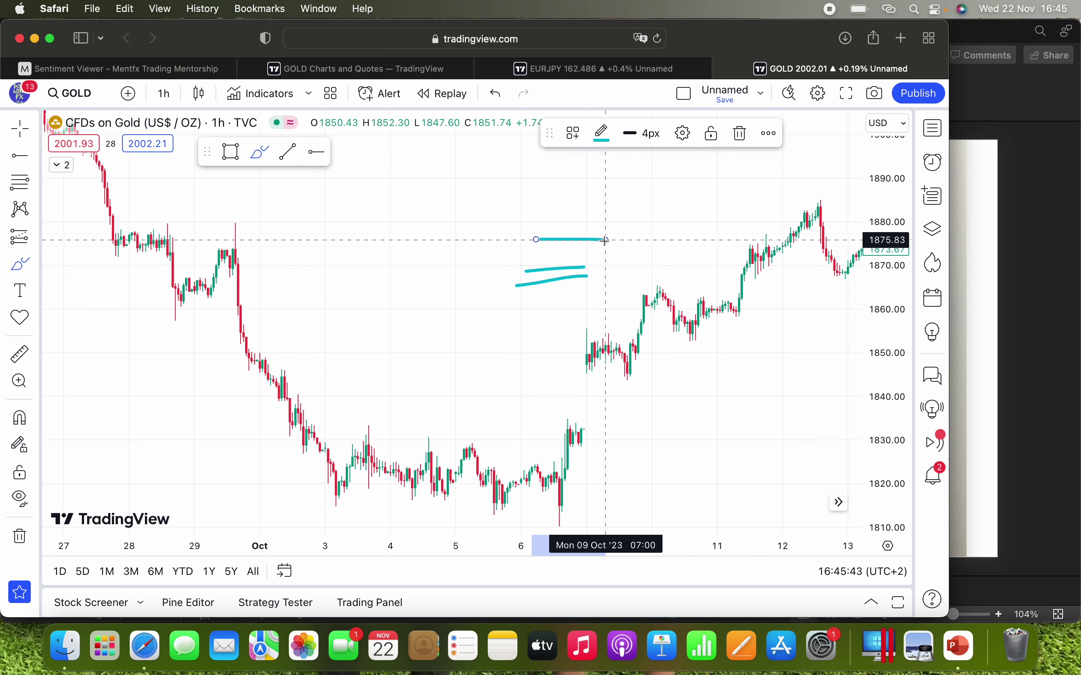
pyautogui.hscroll(2, 580, 232)
pyautogui.moveTo(531, 221); pyautogui.dragTo(590, 221)
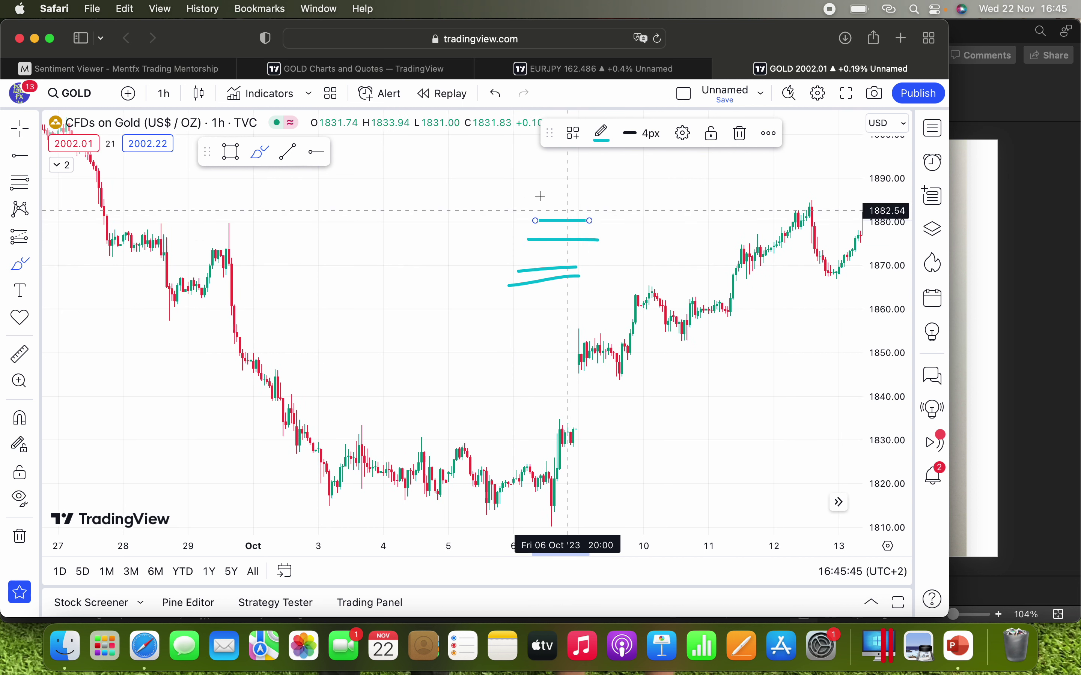
pyautogui.moveTo(526, 190)
pyautogui.mouseDown()
pyautogui.moveTo(587, 191)
pyautogui.moveTo(597, 171)
pyautogui.mouseUp()
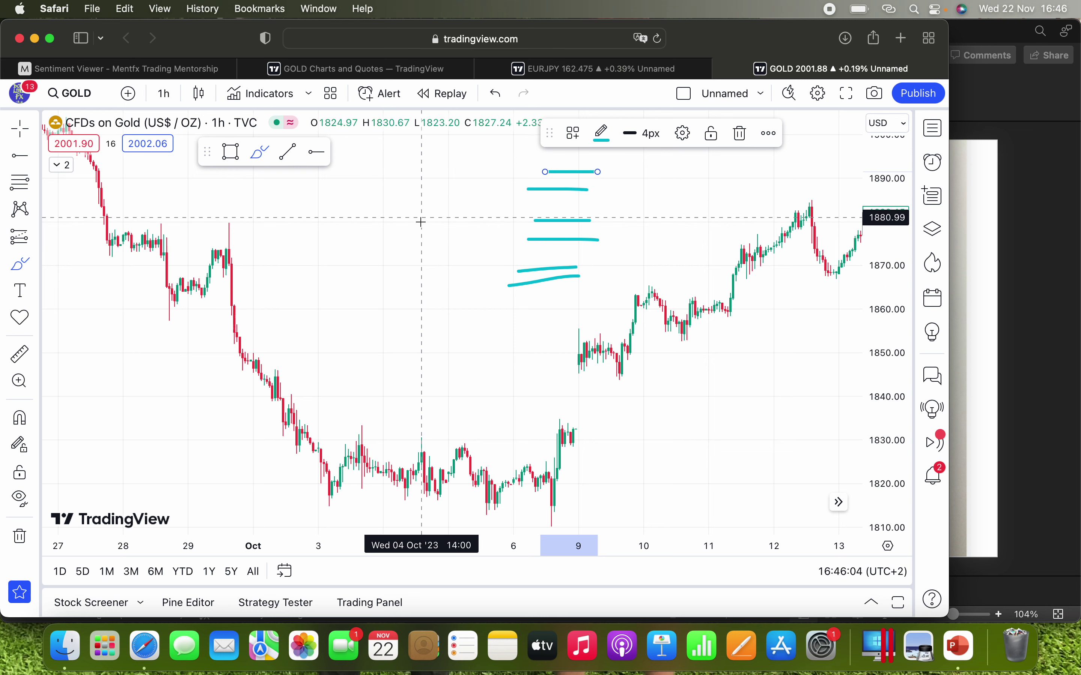
# Brush two more groups of three short strokes above the candles around 5 October and 3 October.
pyautogui.moveTo(424, 223); pyautogui.dragTo(487, 225)
pyautogui.moveTo(429, 189); pyautogui.dragTo(486, 197)
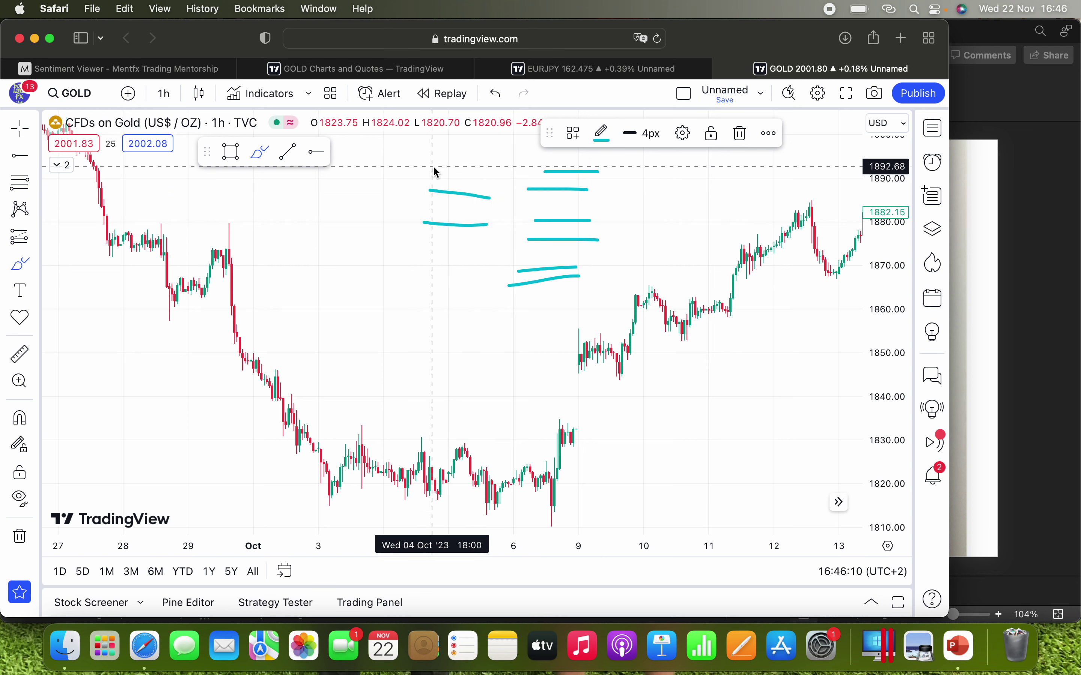
pyautogui.moveTo(436, 166); pyautogui.dragTo(490, 168)
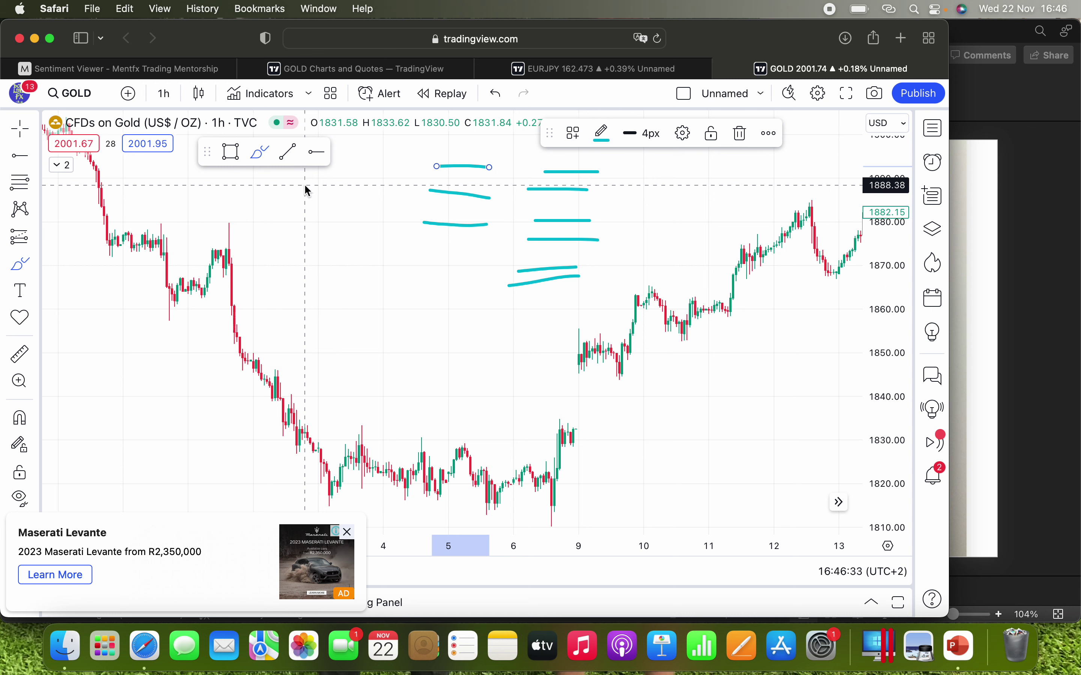
pyautogui.moveTo(309, 192)
pyautogui.mouseDown()
pyautogui.moveTo(363, 192)
pyautogui.moveTo(380, 218)
pyautogui.mouseUp()
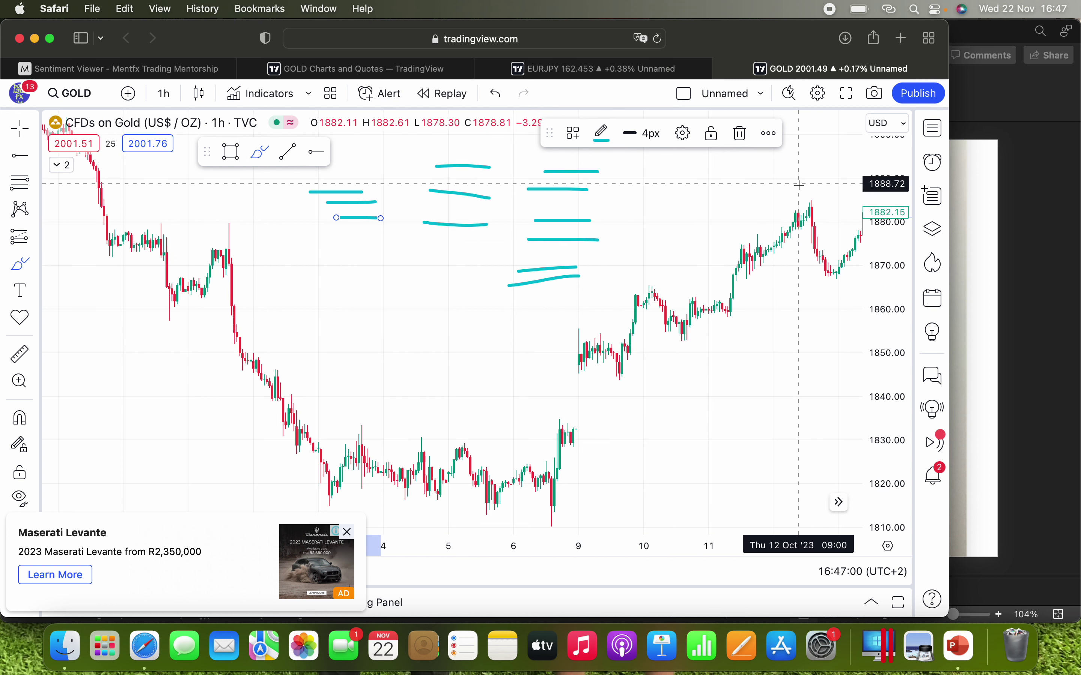
# Circle the 12 October price peak with the brush, and undo all the brush drawings on the chart.
pyautogui.moveTo(798, 188)
pyautogui.mouseDown()
pyautogui.moveTo(809, 248)
pyautogui.moveTo(835, 237)
pyautogui.moveTo(847, 195)
pyautogui.moveTo(802, 161)
pyautogui.moveTo(796, 185)
pyautogui.mouseUp()
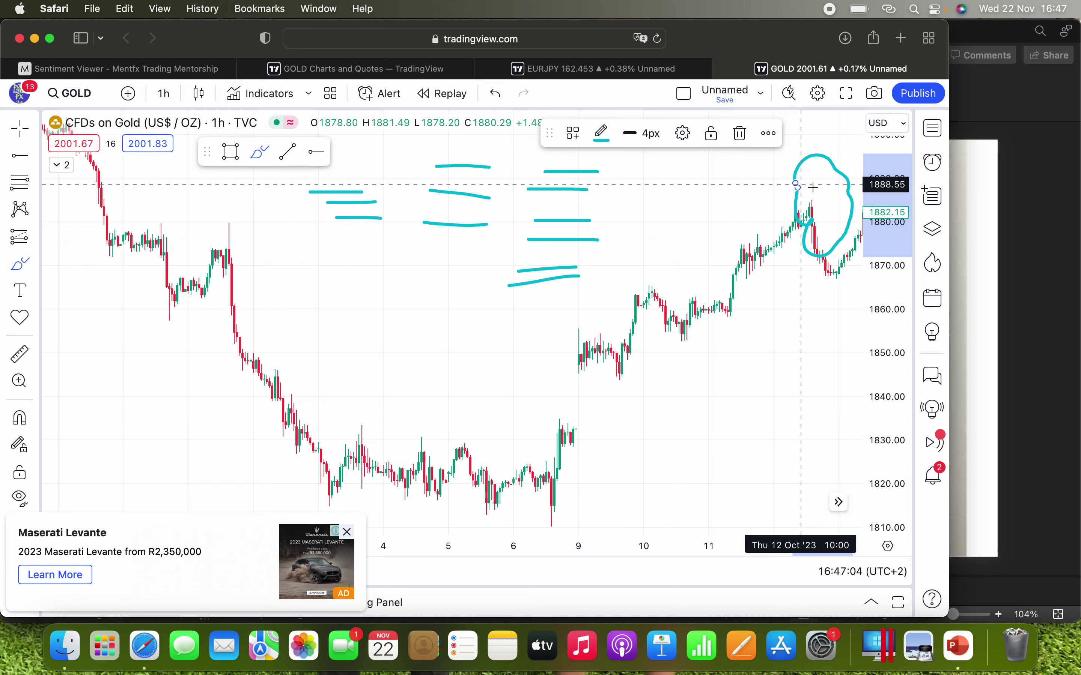
pyautogui.click(493, 93)
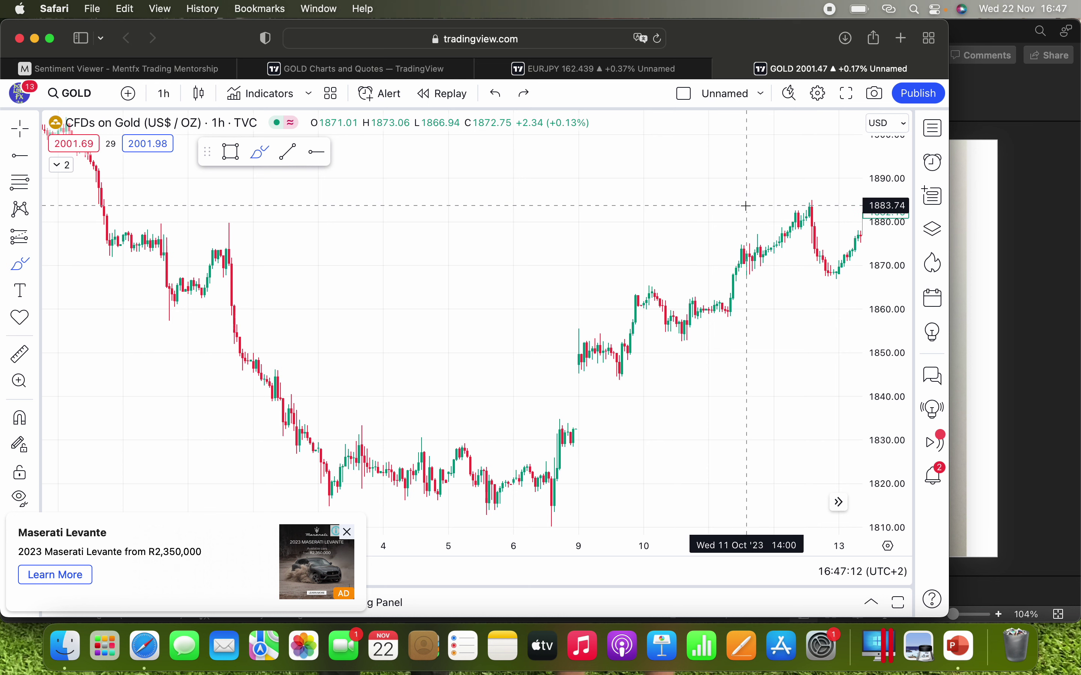
# Brush a sloping stroke above the candles between 9 and 11 October, and undo it.
pyautogui.moveTo(743, 207); pyautogui.dragTo(637, 246)
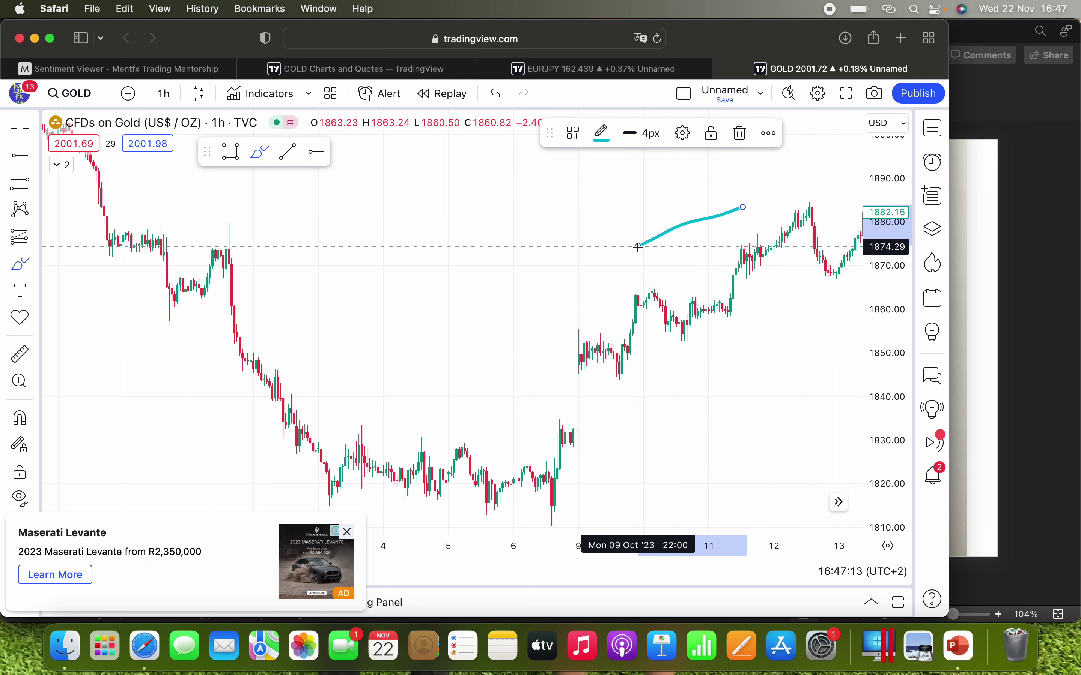
pyautogui.click(499, 97)
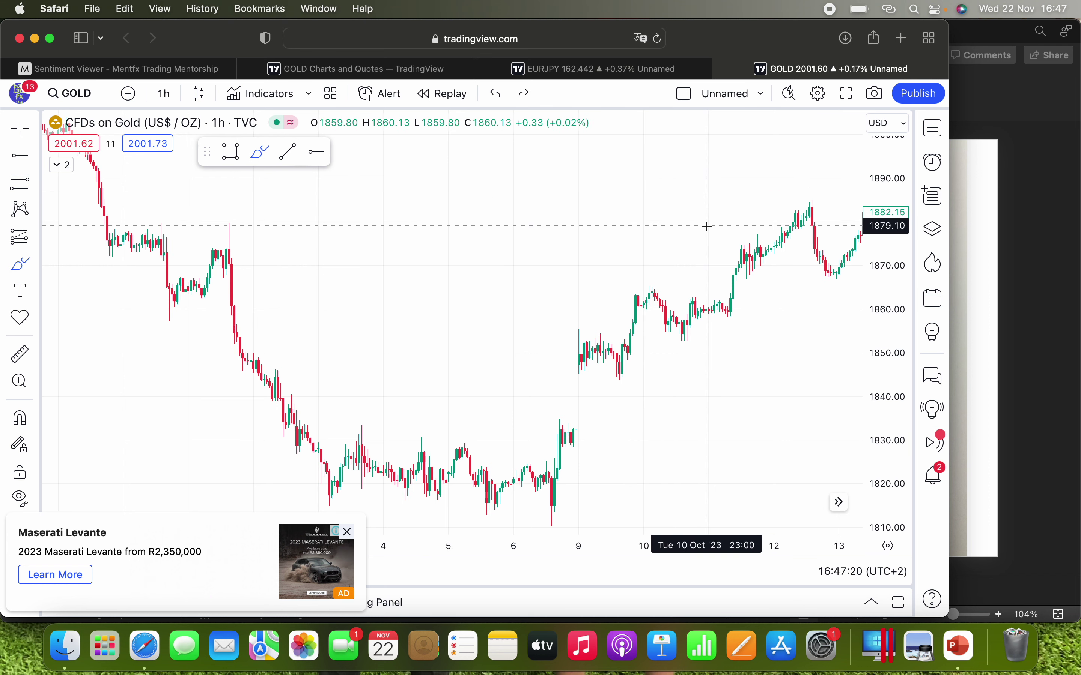
# Brush a sloping stroke above the candles between 9 and 11 October on the gold chart.
pyautogui.moveTo(703, 226); pyautogui.dragTo(595, 269)
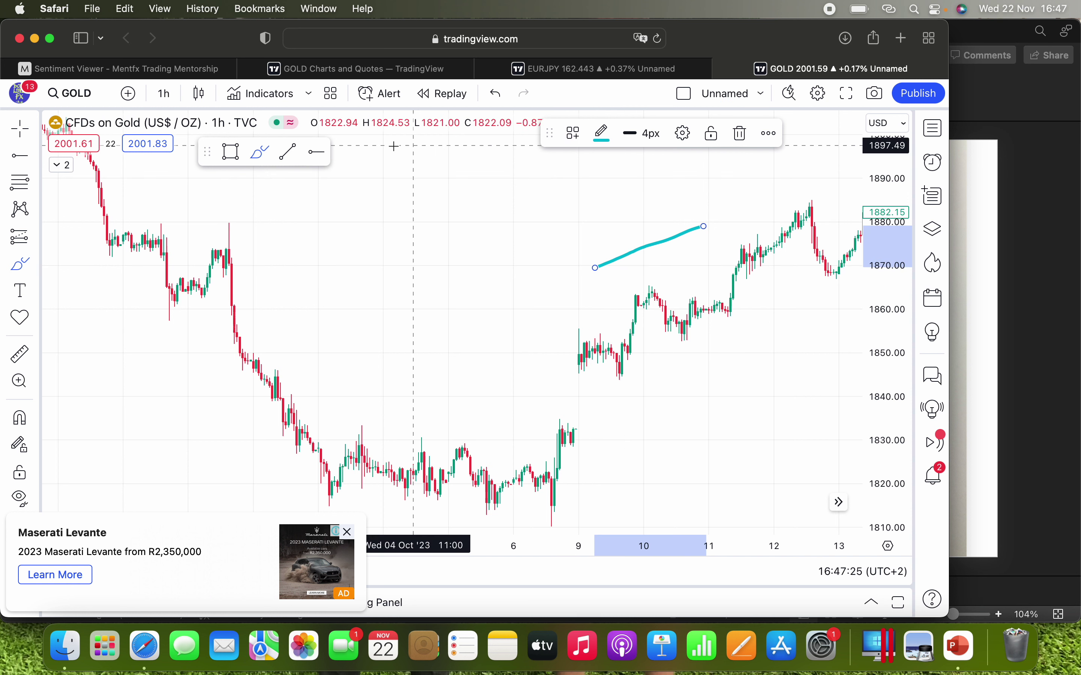
pyautogui.click(20, 129)
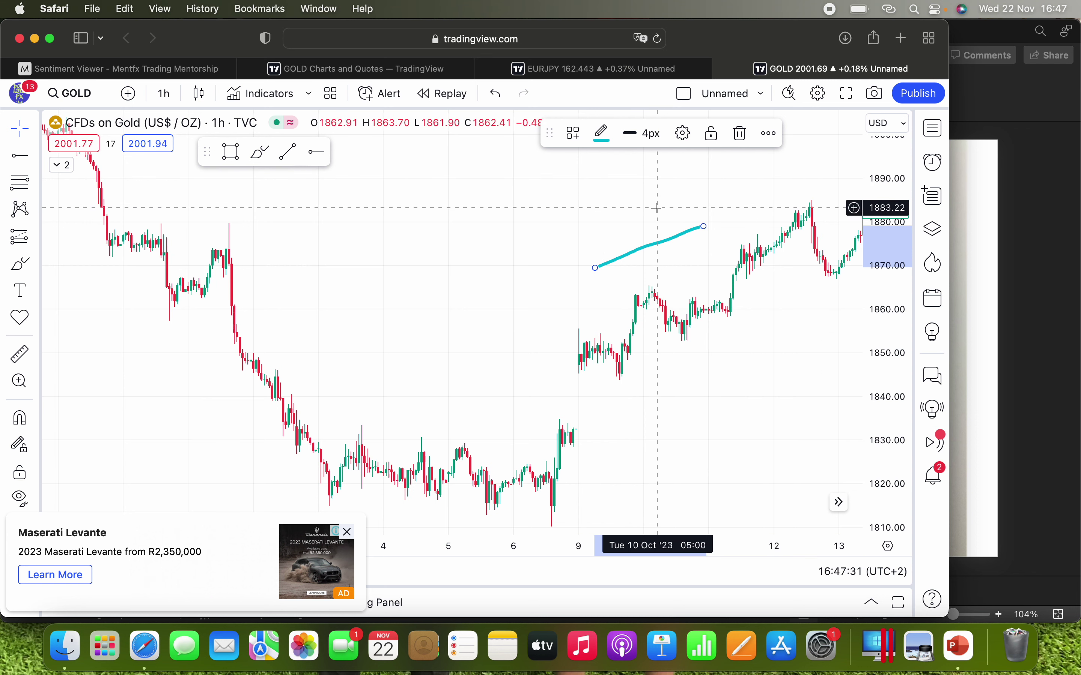
# Circle the steep 13 October gold rally with the brush, and undo the circle.
pyautogui.moveTo(643, 214)
pyautogui.mouseDown()
pyautogui.moveTo(489, 333)
pyautogui.moveTo(747, 327)
pyautogui.moveTo(494, 391)
pyautogui.moveTo(424, 396)
pyautogui.mouseUp()
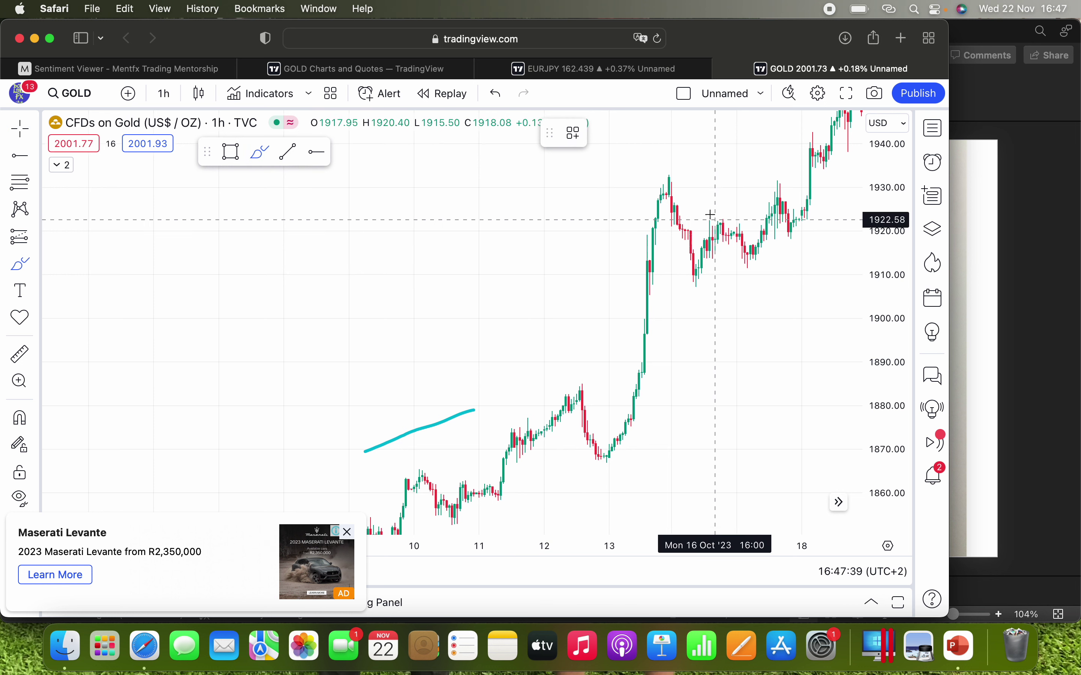
pyautogui.moveTo(667, 182)
pyautogui.mouseDown()
pyautogui.moveTo(618, 249)
pyautogui.moveTo(601, 382)
pyautogui.moveTo(660, 358)
pyautogui.moveTo(679, 223)
pyautogui.moveTo(637, 185)
pyautogui.mouseUp()
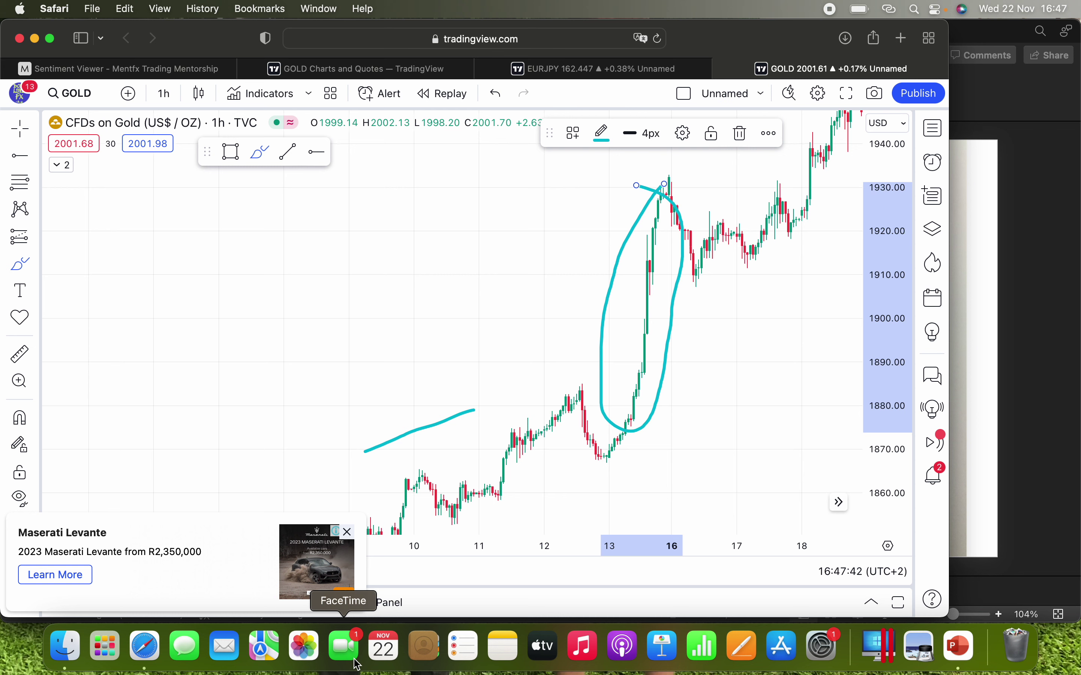
pyautogui.click(495, 95)
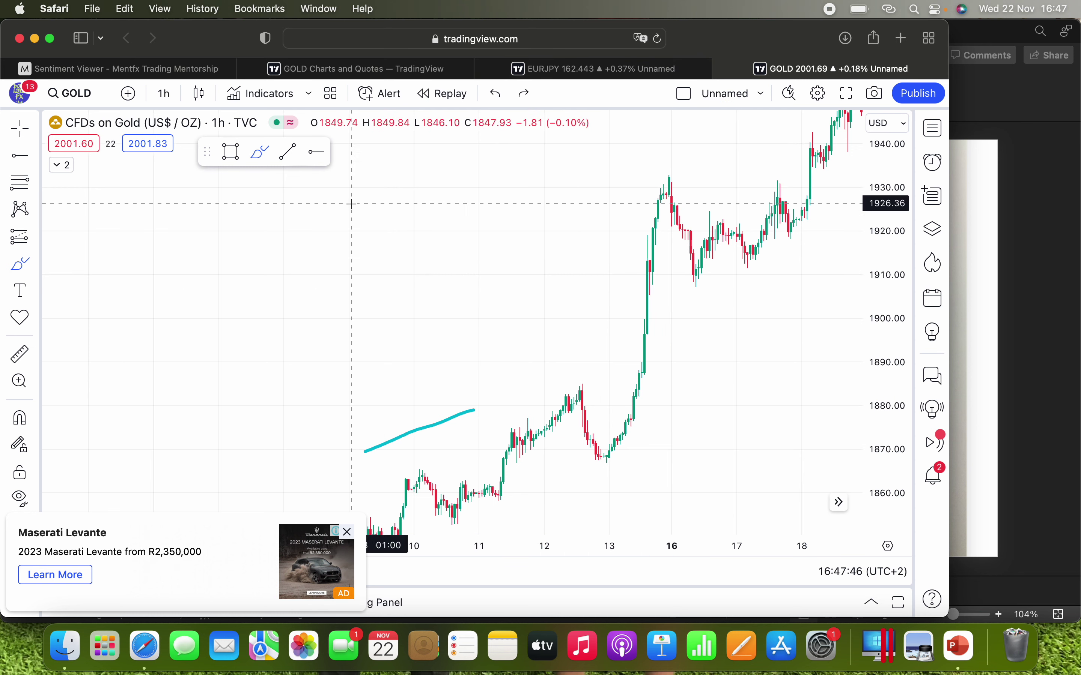
# Delete the sloping brush stroke above the 10 October candles.
pyautogui.press('Escape')
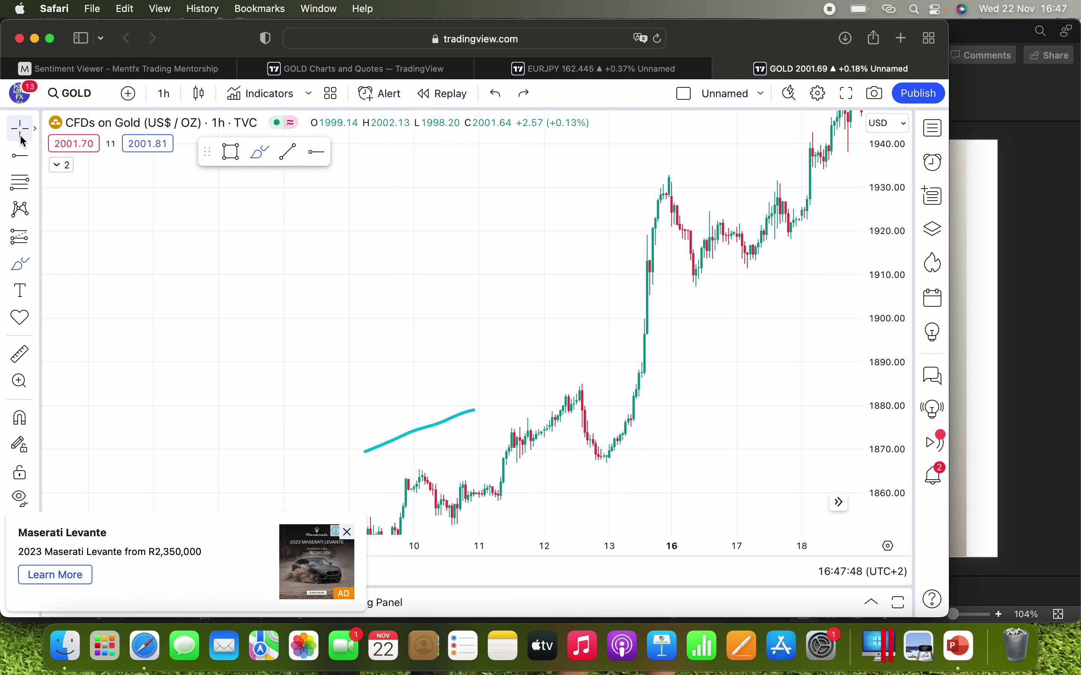
pyautogui.click(427, 428)
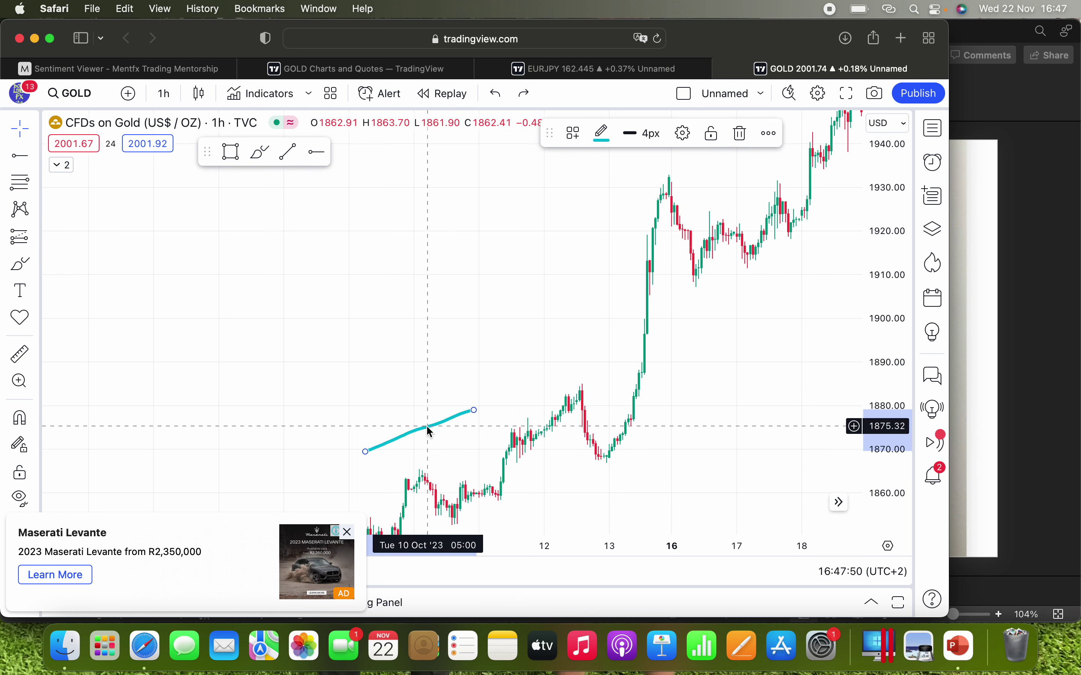
pyautogui.press('Delete')
# Switch to PowerPoint, present the gold signal screenshots on slides 3 and 4, and end the slide show.
pyautogui.click(975, 657)
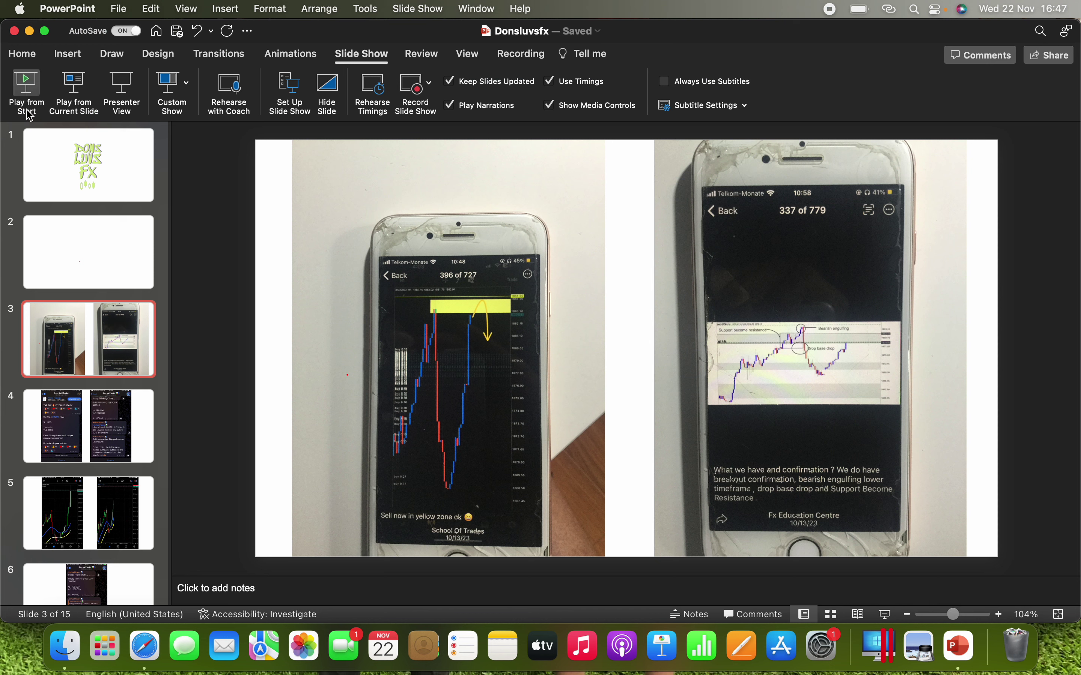
pyautogui.click(26, 87)
pyautogui.click(298, 305)
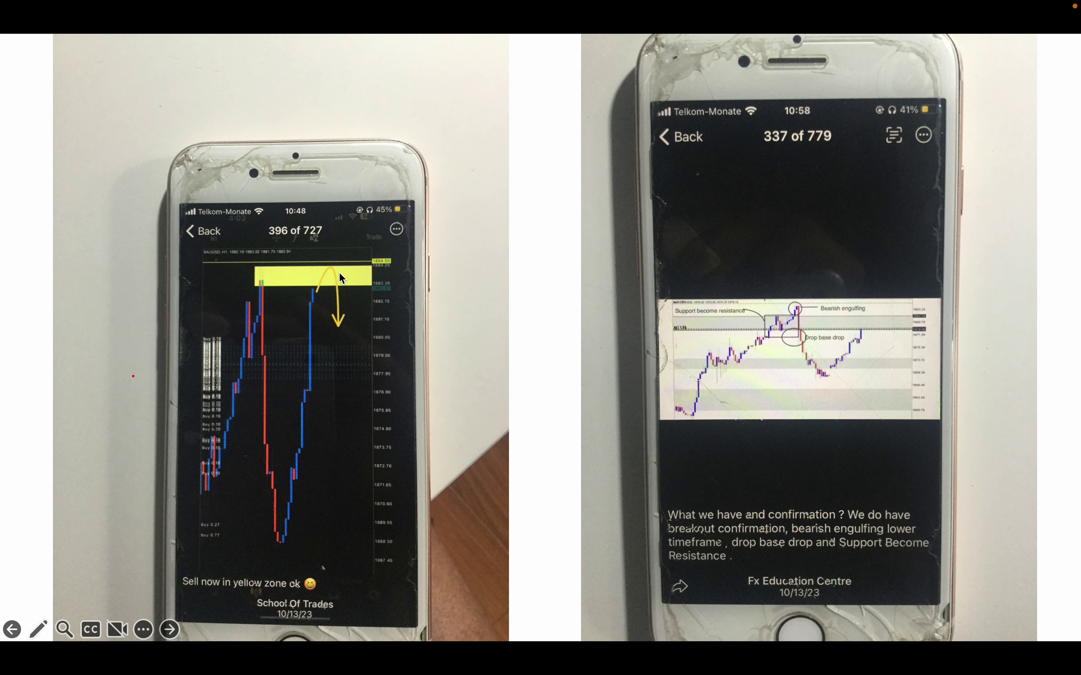
pyautogui.click(368, 322)
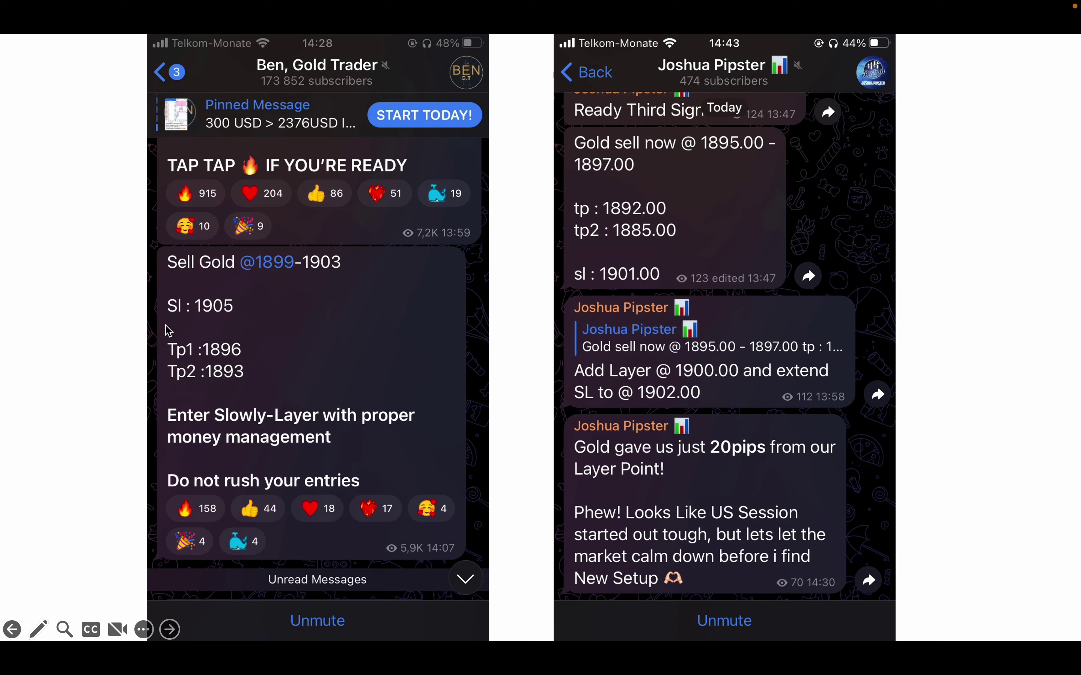
pyautogui.press('Escape')
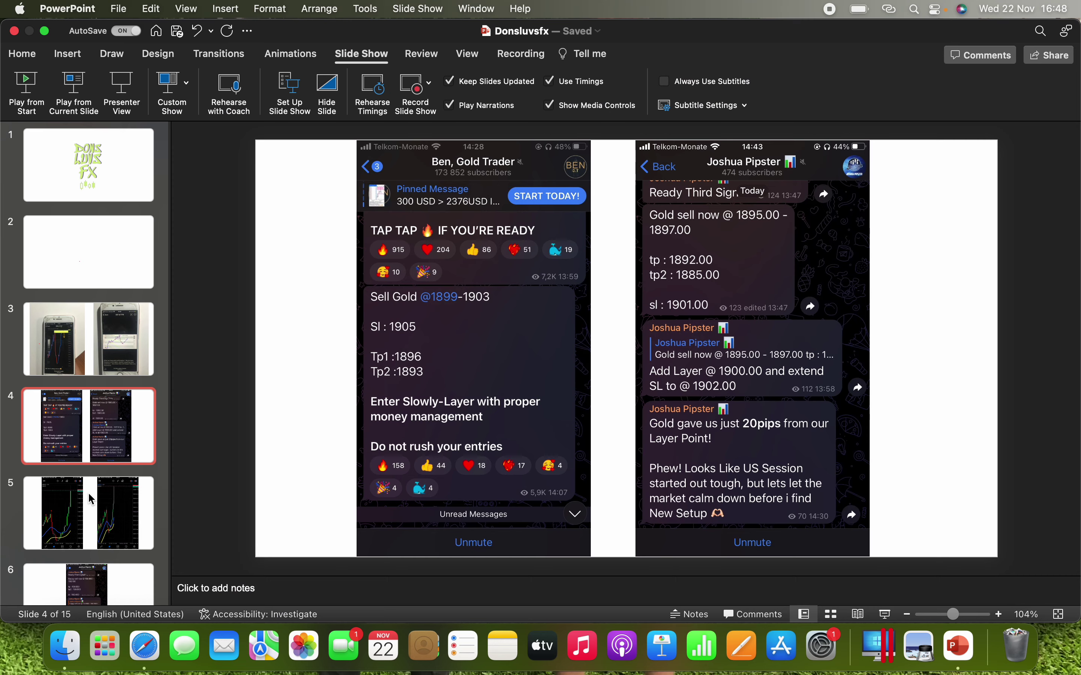
# Switch to the gold chart in Safari, close the advert, and examine the price rally of 13 October.
pyautogui.click(144, 665)
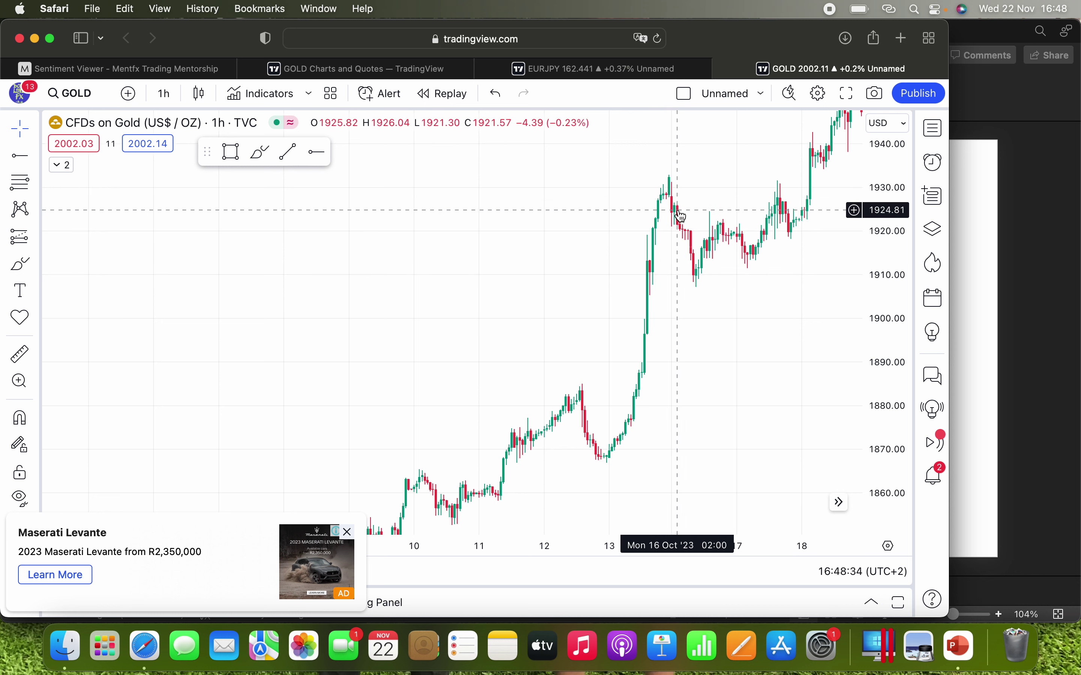
pyautogui.click(348, 532)
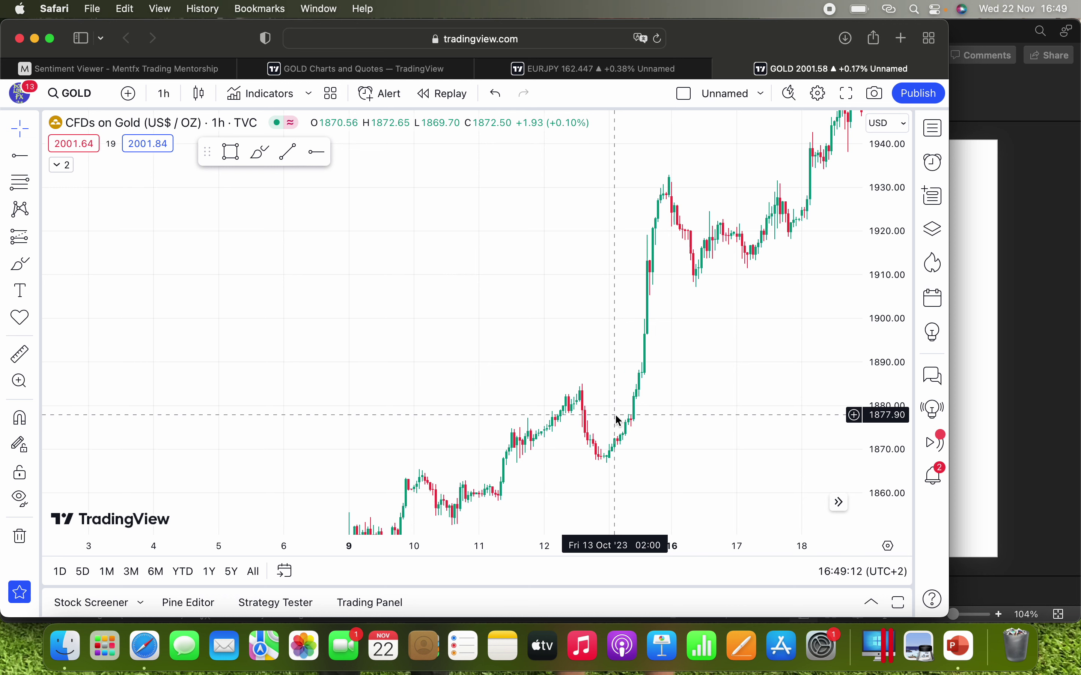
# Switch to PowerPoint, present the gold sell signals on slide 4 in full screen, and end the slide show.
pyautogui.click(959, 645)
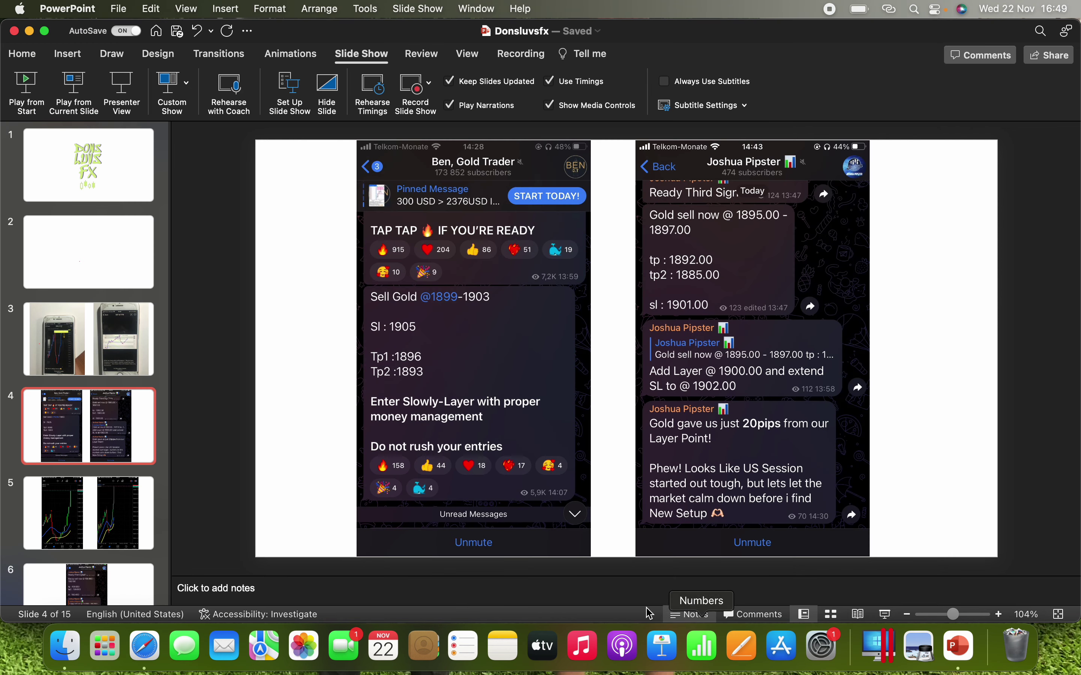
pyautogui.click(82, 110)
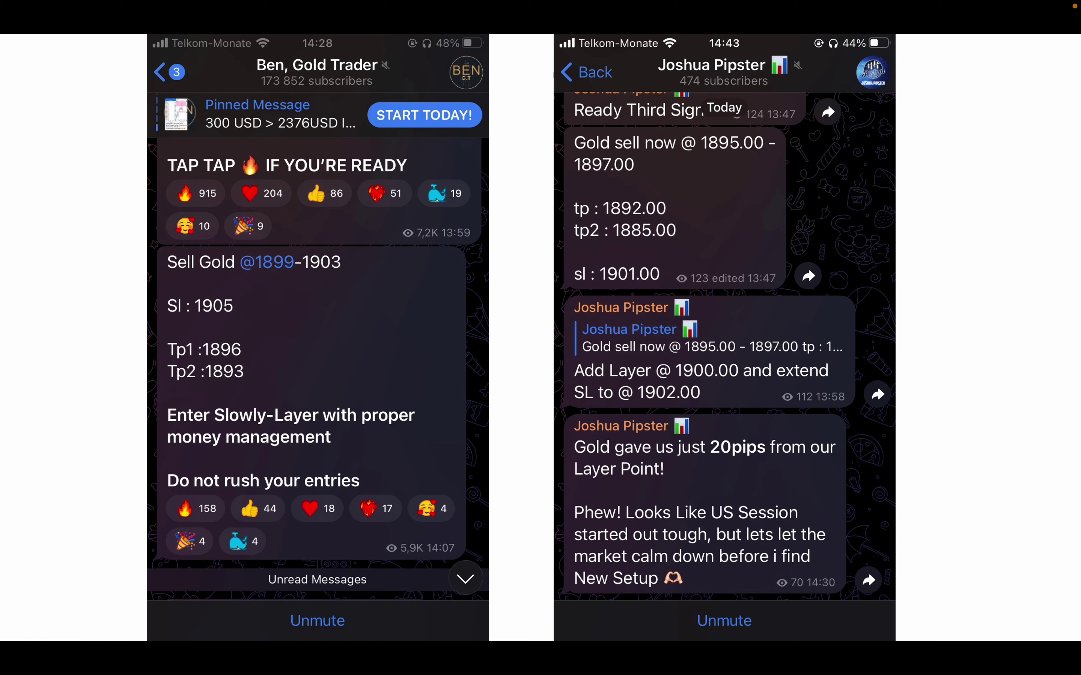
pyautogui.press('Escape')
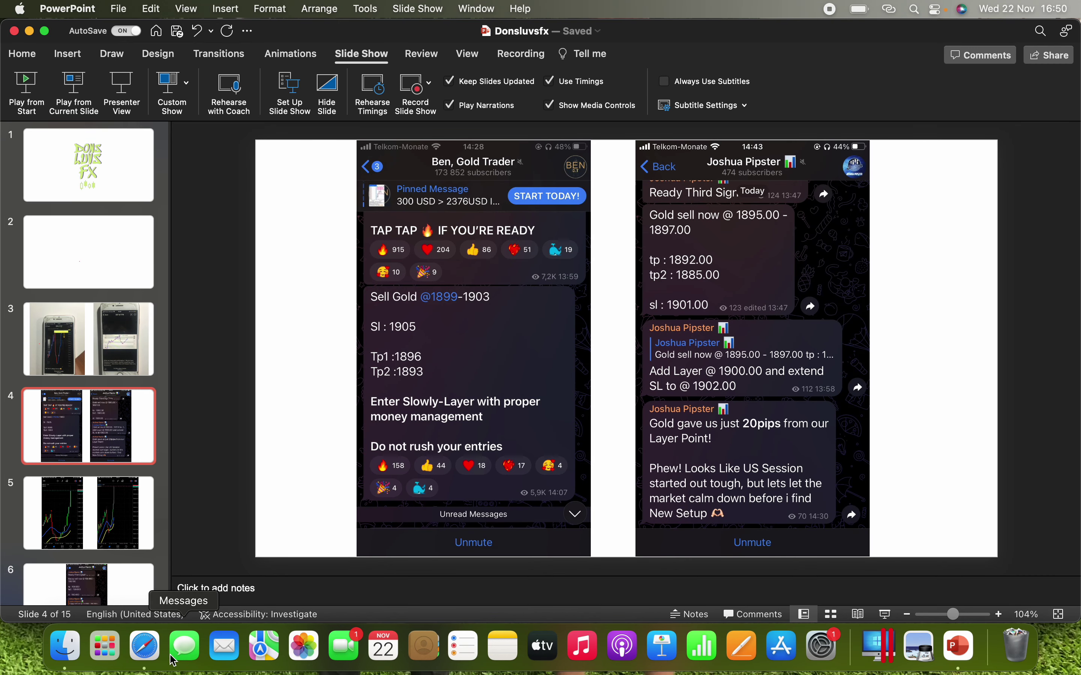
# View the gold chart in Safari once more, and return to slide 4 in PowerPoint.
pyautogui.click(144, 646)
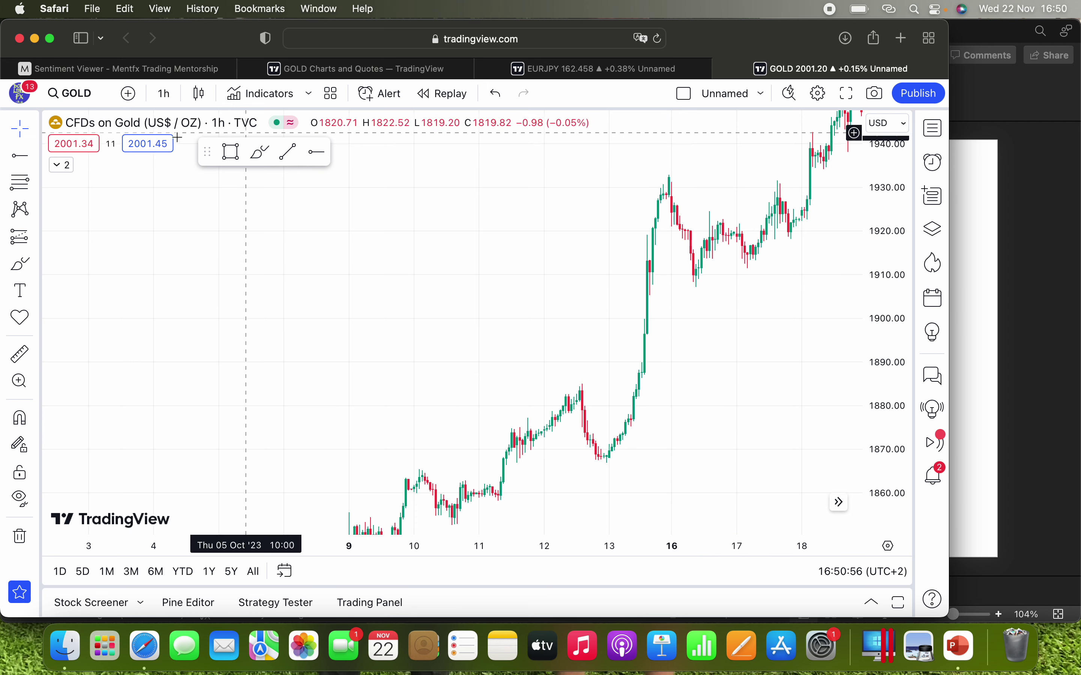
pyautogui.click(958, 645)
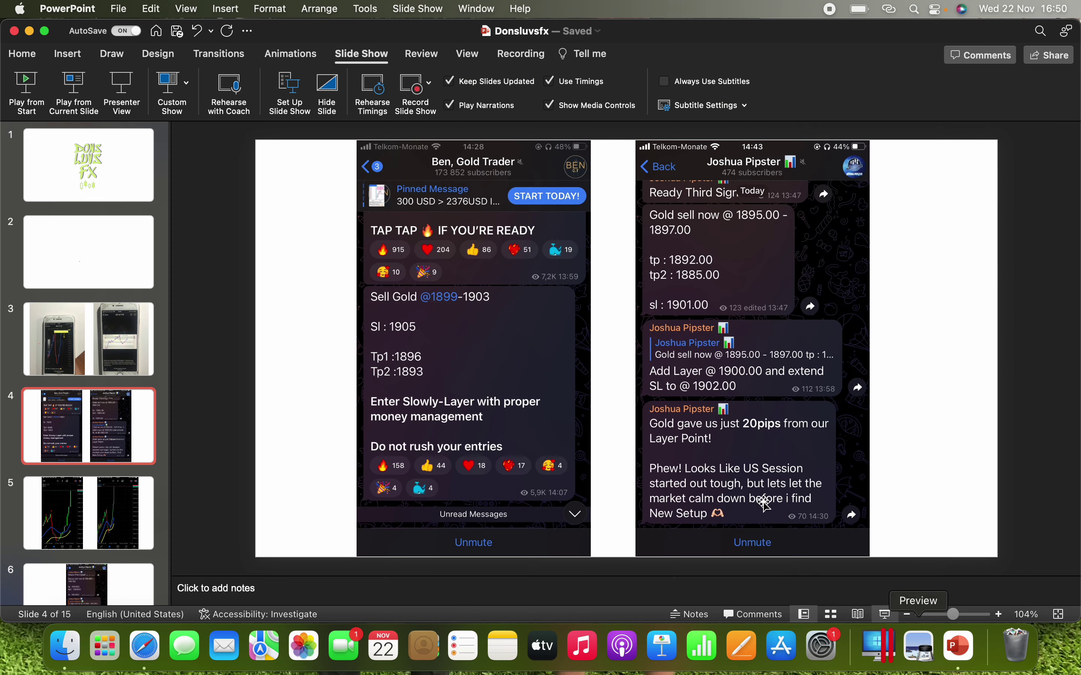
pyautogui.scroll(-1, 373, 468)
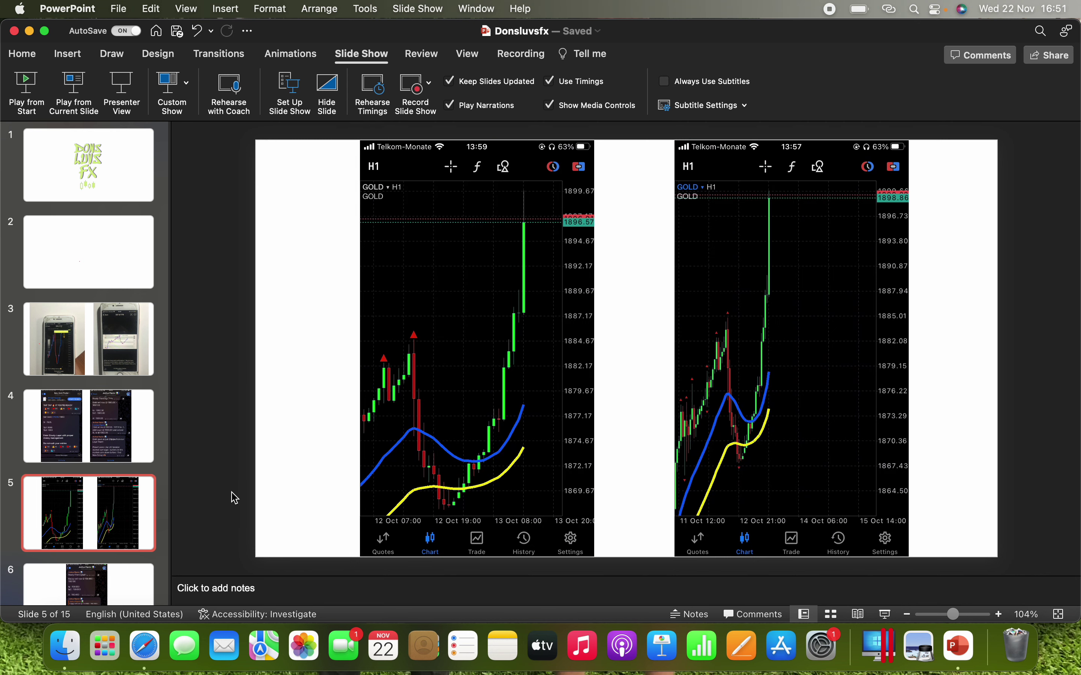
pyautogui.click(92, 396)
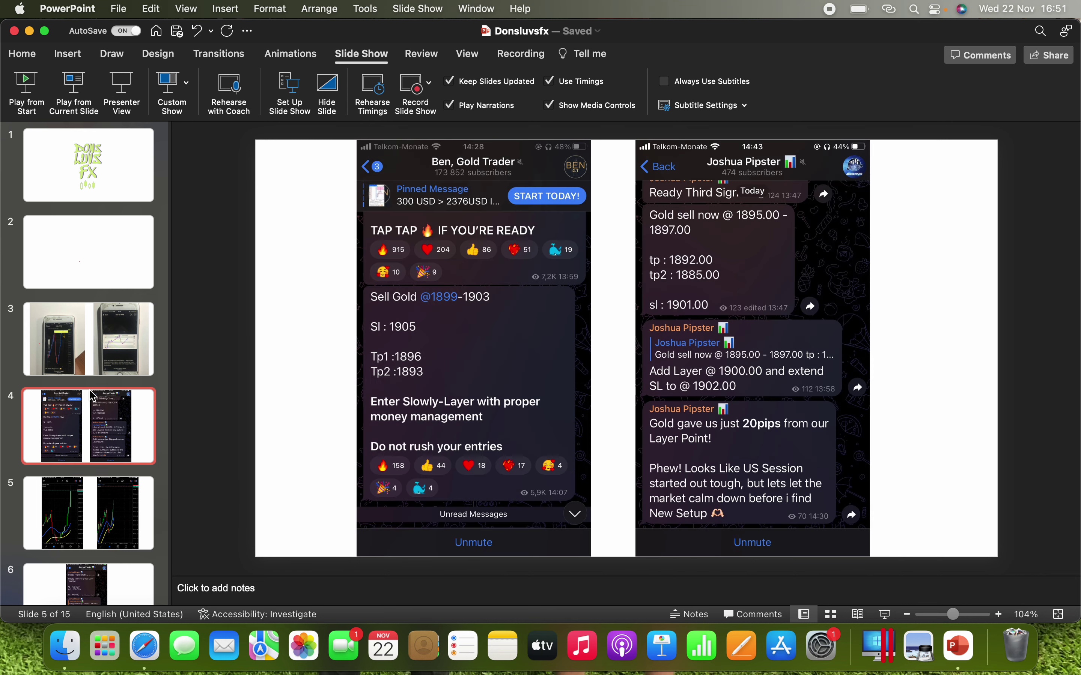
# Present slides 4 to 6, covering the gold H1 charts and the EURJPY sell signal, and end the slide show.
pyautogui.click(74, 91)
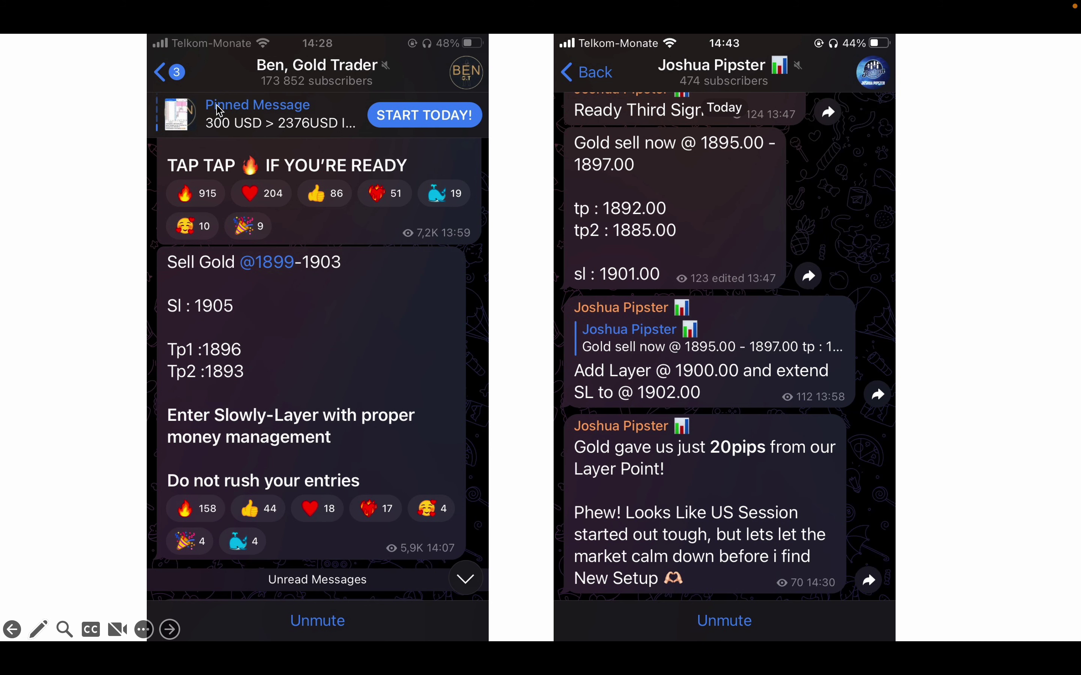
pyautogui.click(549, 357)
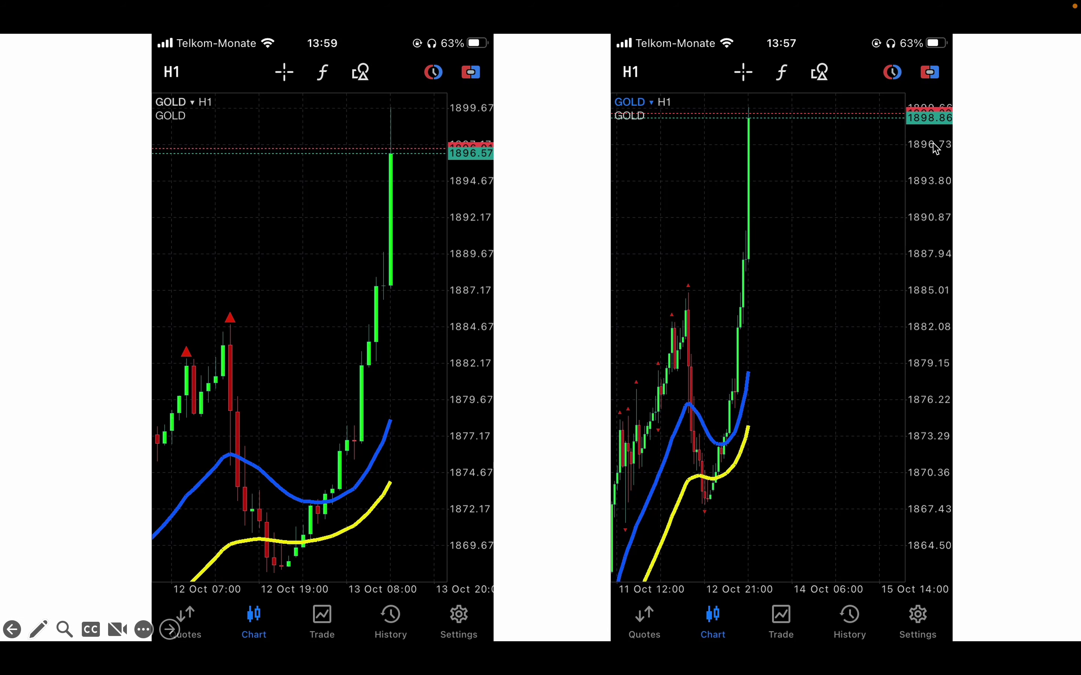
pyautogui.click(893, 153)
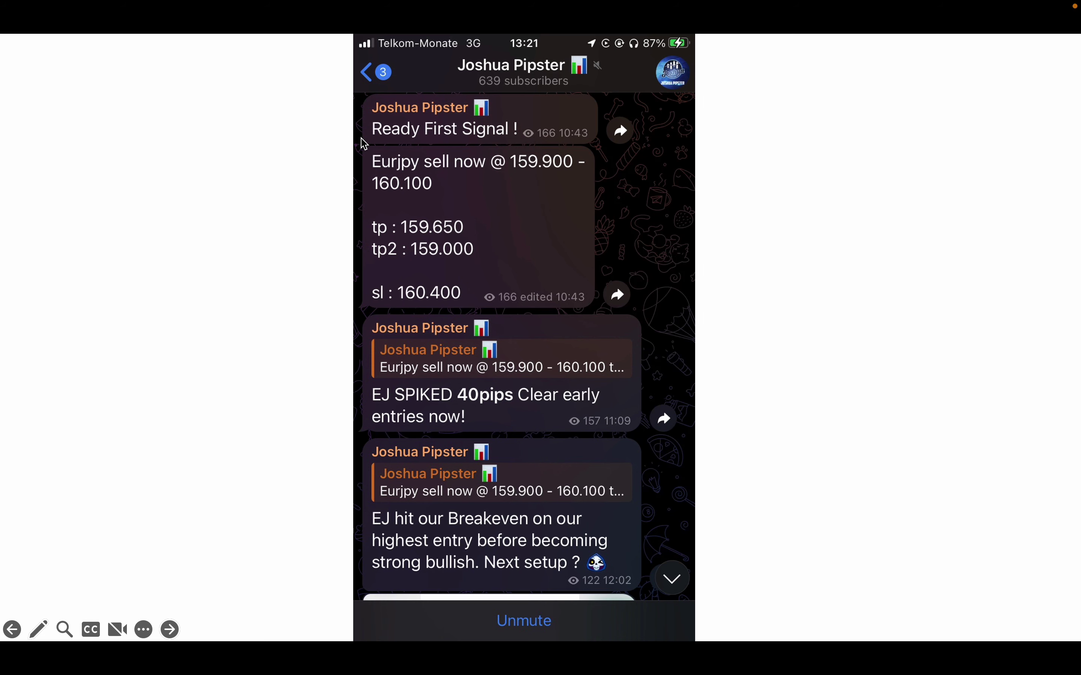
pyautogui.click(526, 341)
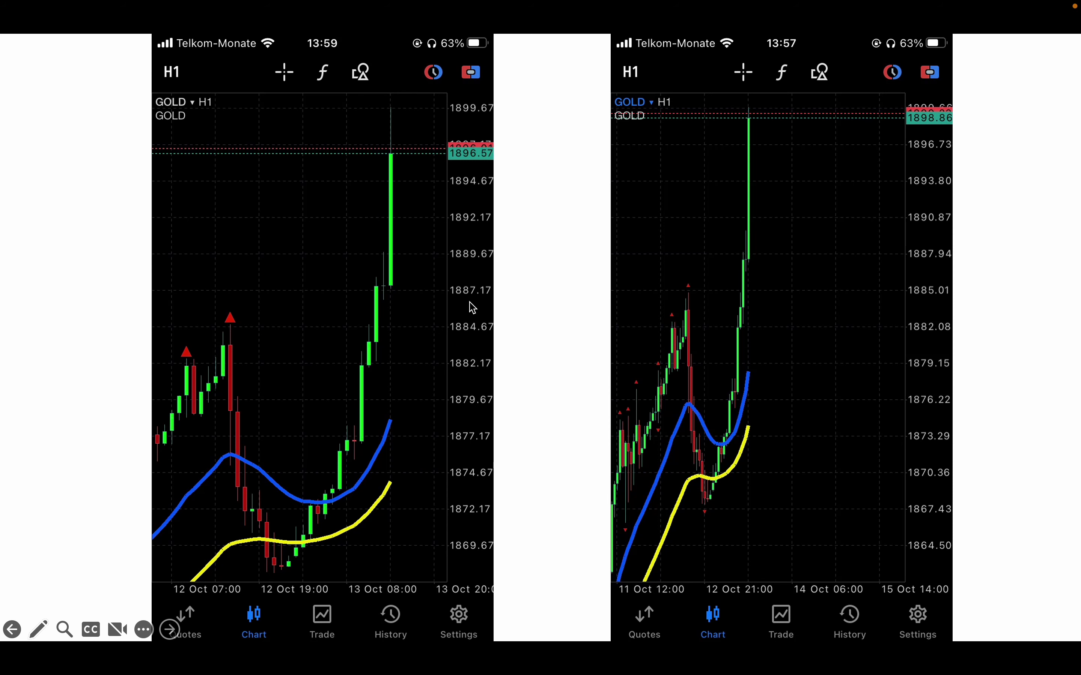
pyautogui.press('Left')
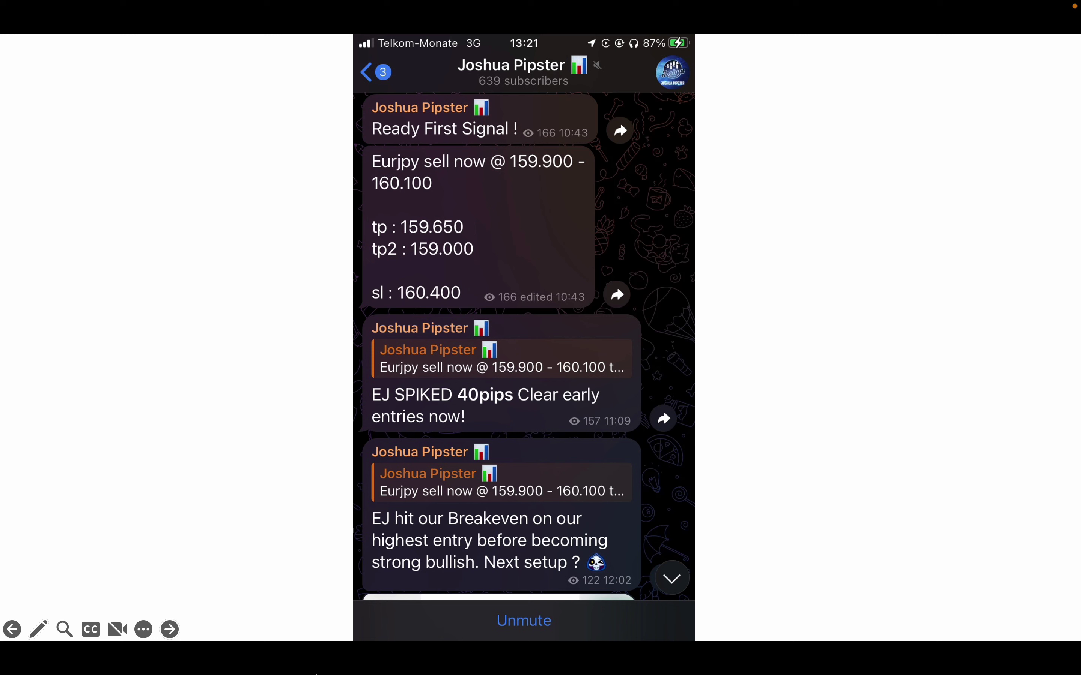
pyautogui.press('Escape')
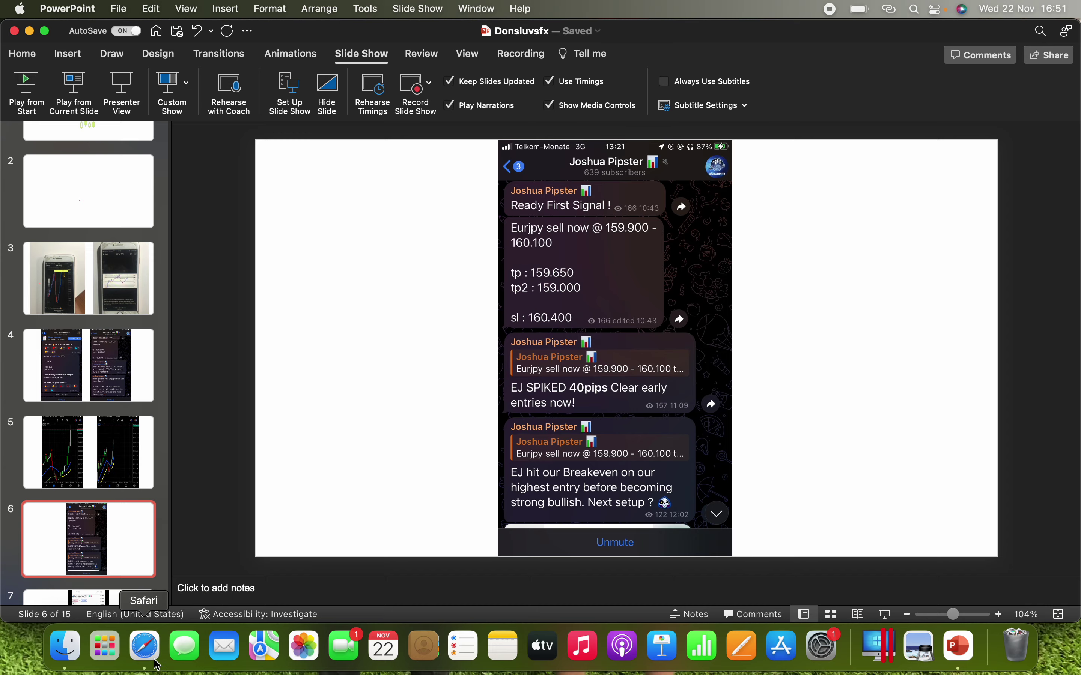
# Open the EURJPY 4-hour chart in Safari, close the advert, and compare the 24 October peak with the sell signal on slide 6.
pyautogui.click(144, 647)
pyautogui.click(593, 68)
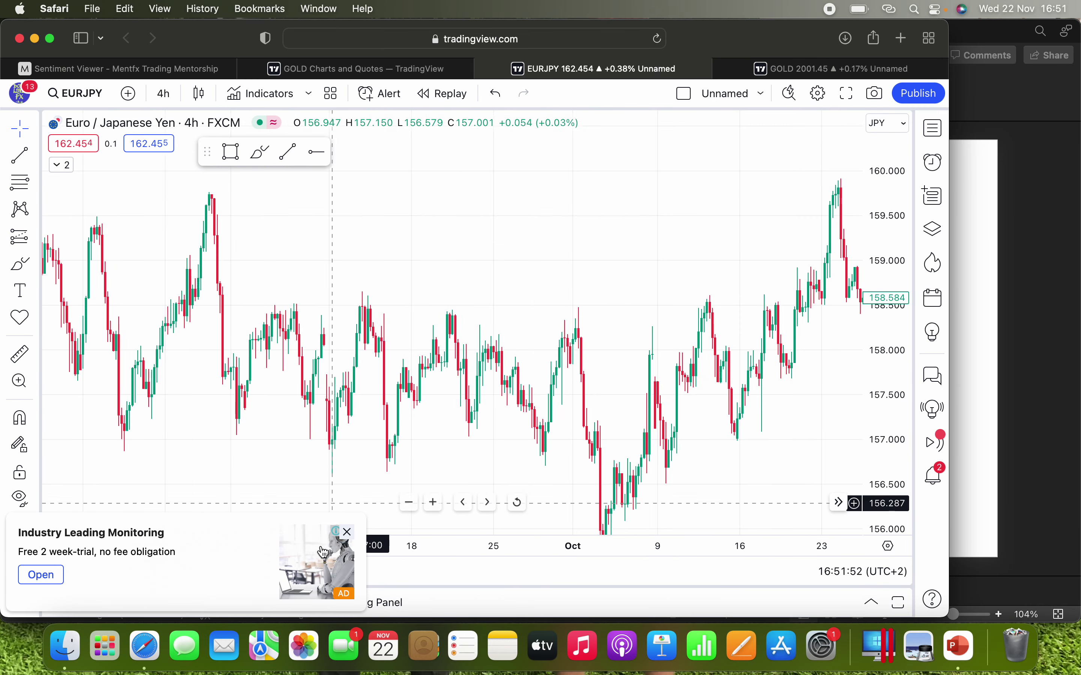
pyautogui.click(347, 532)
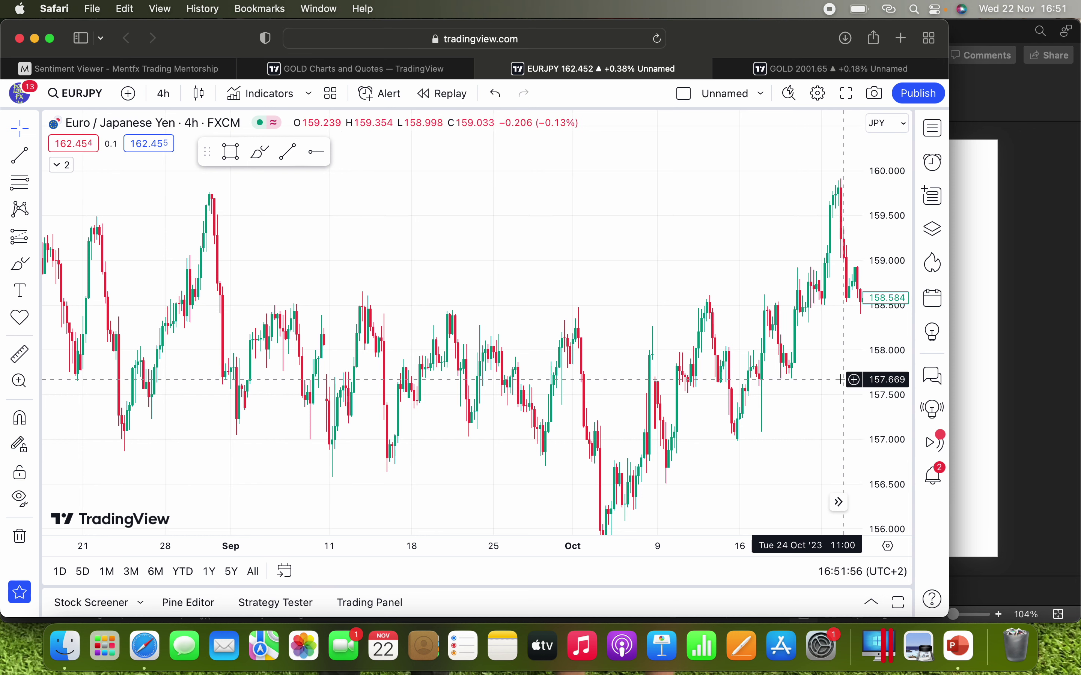
pyautogui.moveTo(834, 383); pyautogui.dragTo(815, 379)
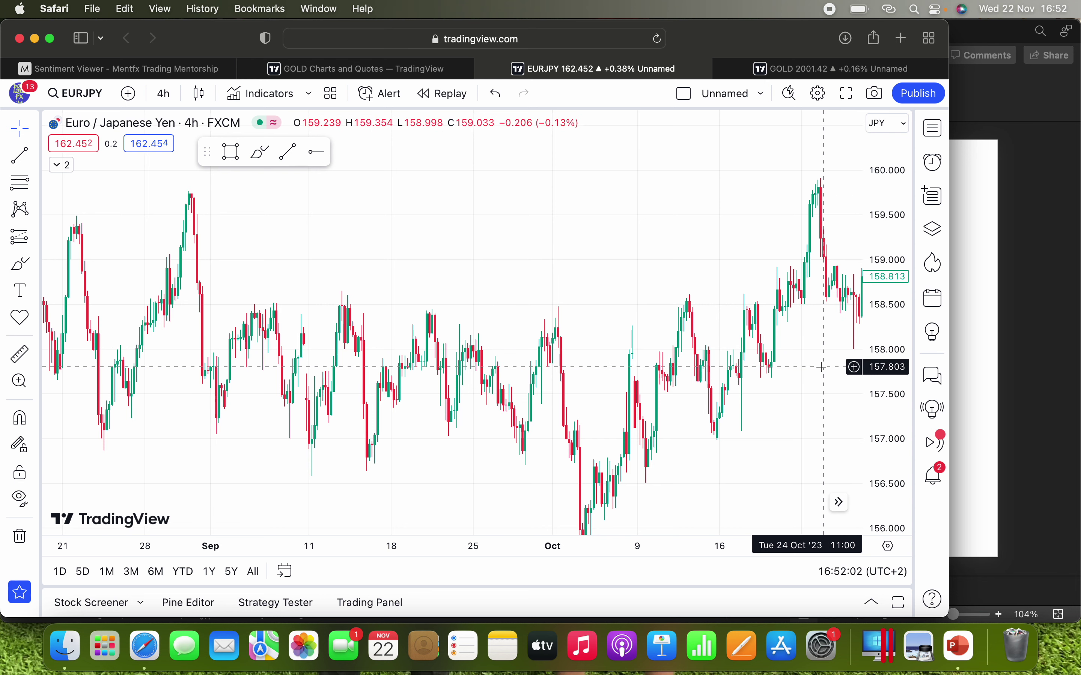
pyautogui.moveTo(821, 367); pyautogui.dragTo(806, 368)
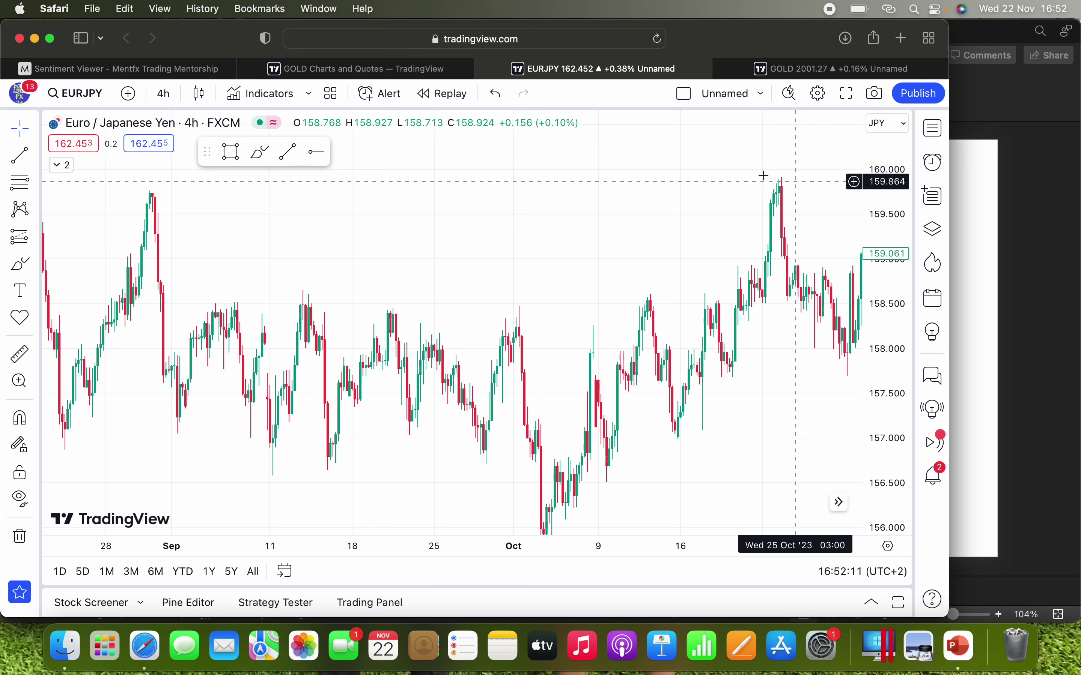
pyautogui.click(958, 647)
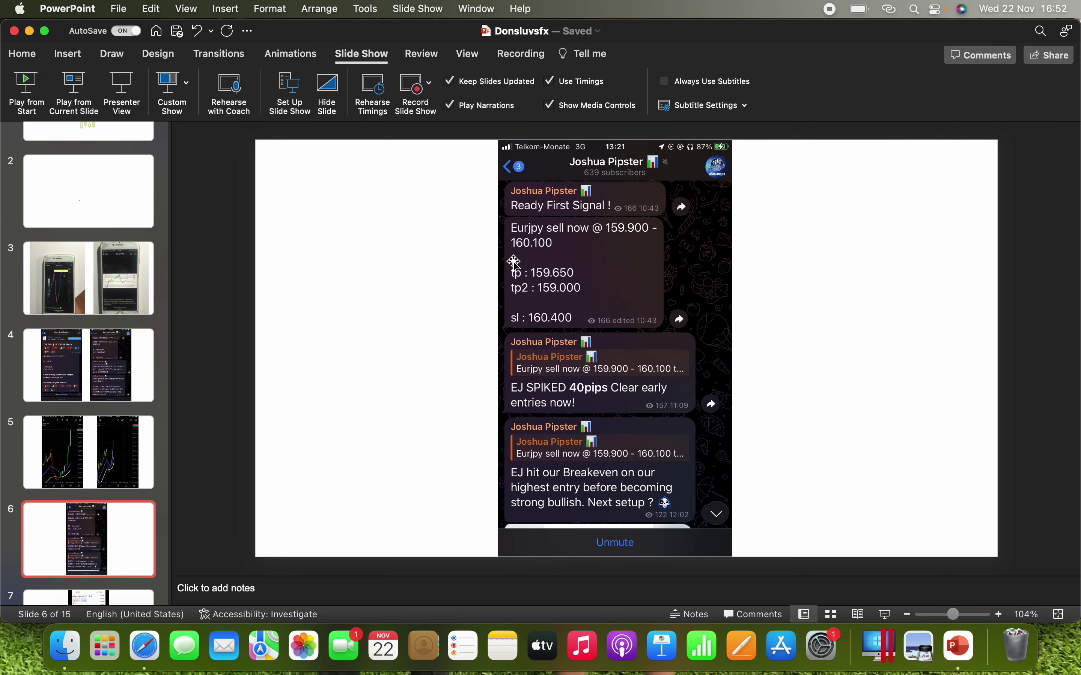
pyautogui.click(144, 647)
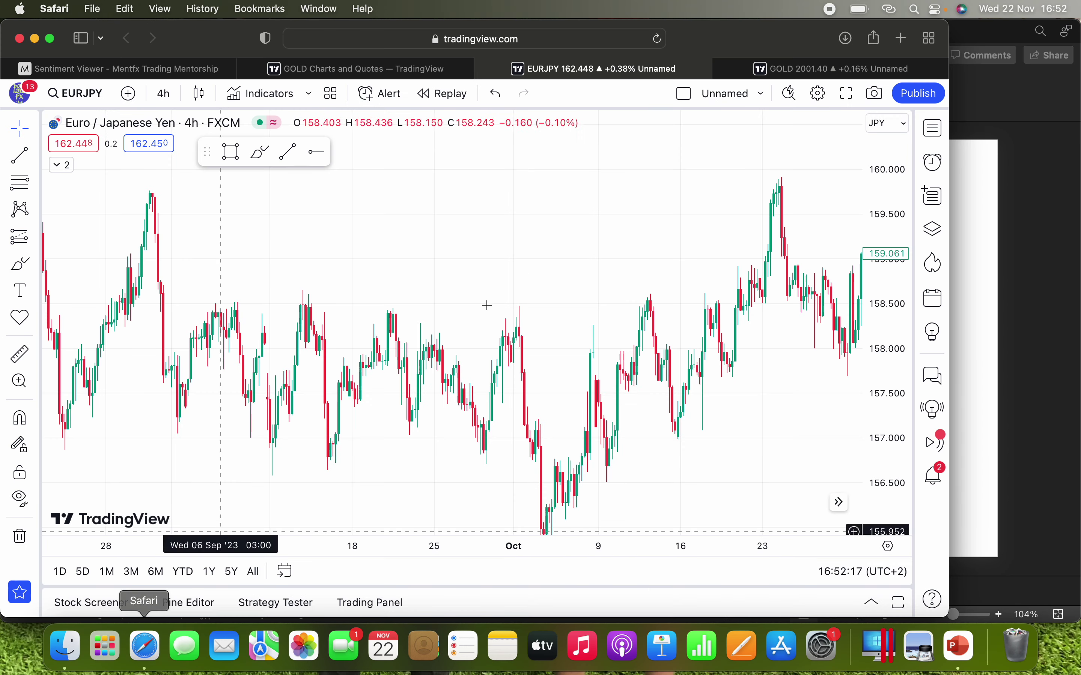
# Draw a rectangle over the EURJPY peak from 23 to 31 October, between about 159.90 and 159.445.
pyautogui.click(230, 152)
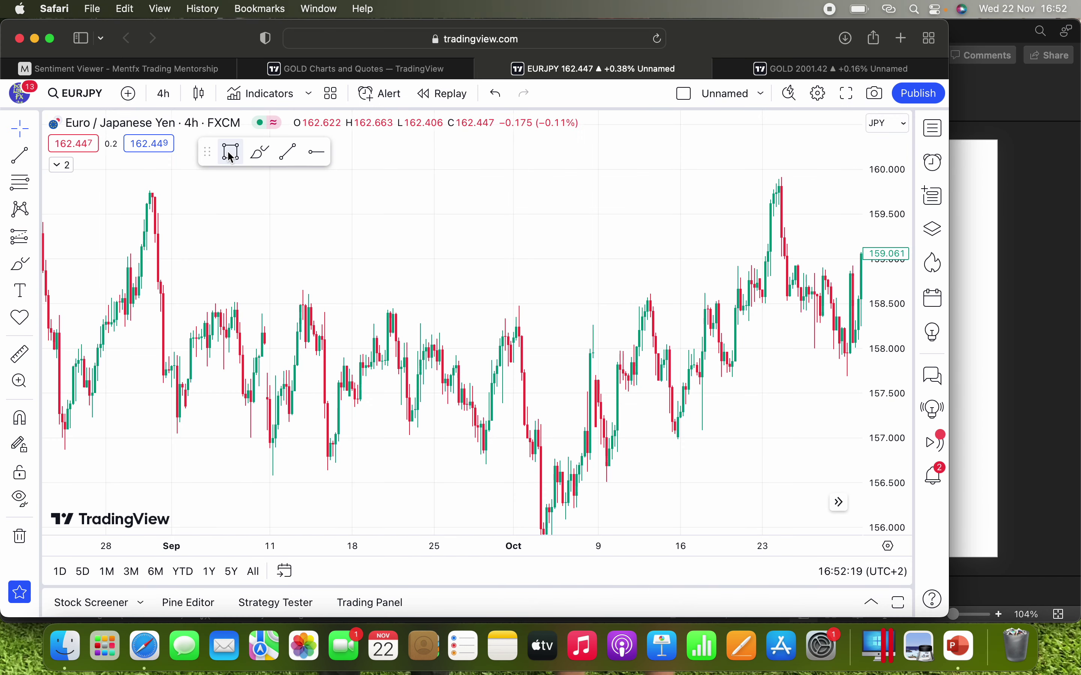
pyautogui.moveTo(785, 177)
pyautogui.mouseDown()
pyautogui.moveTo(785, 218)
pyautogui.moveTo(859, 193)
pyautogui.mouseUp()
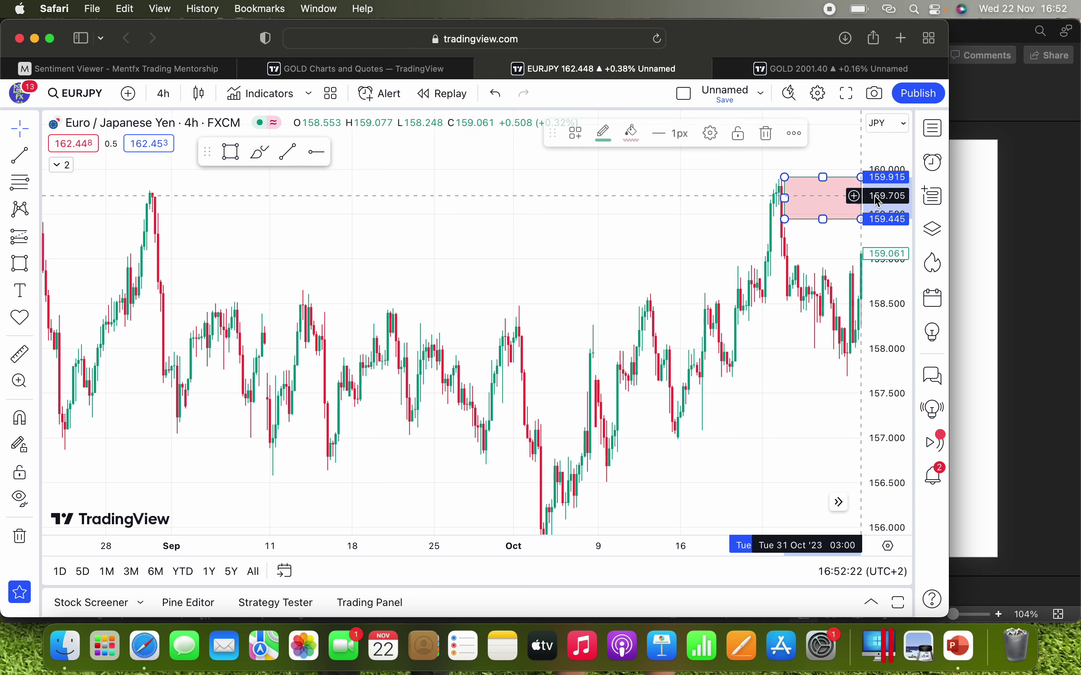
pyautogui.moveTo(784, 178); pyautogui.dragTo(773, 180)
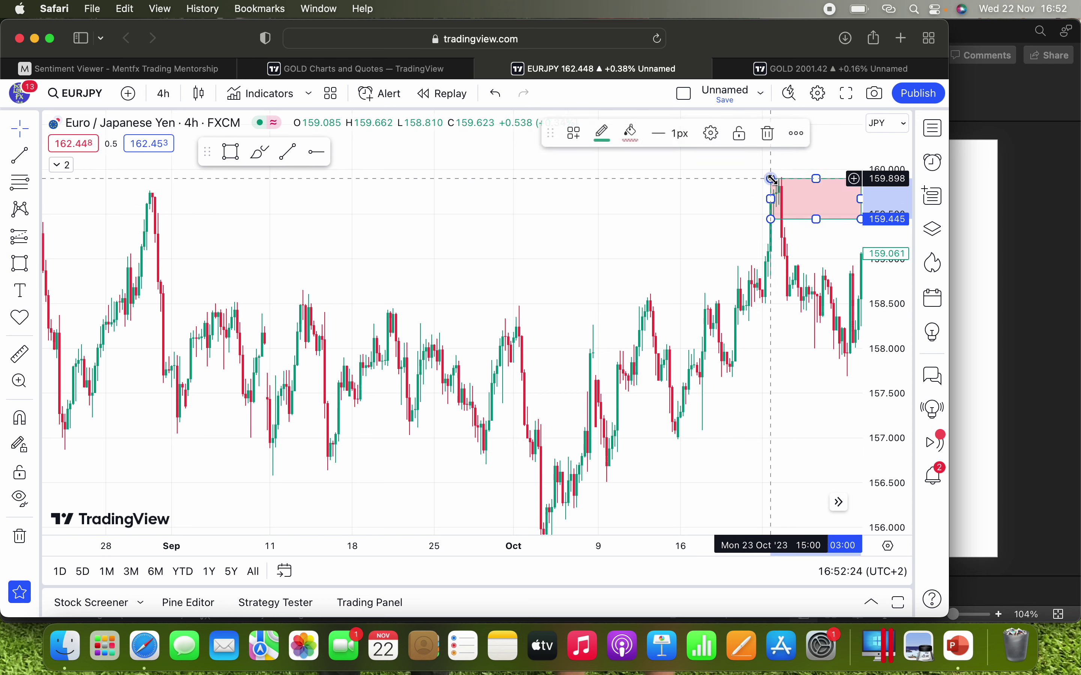
# Switch to PowerPoint, present slides 6 and 7 with the EURJPY sell signal and its 4H chart, and end the slide show.
pyautogui.click(687, 198)
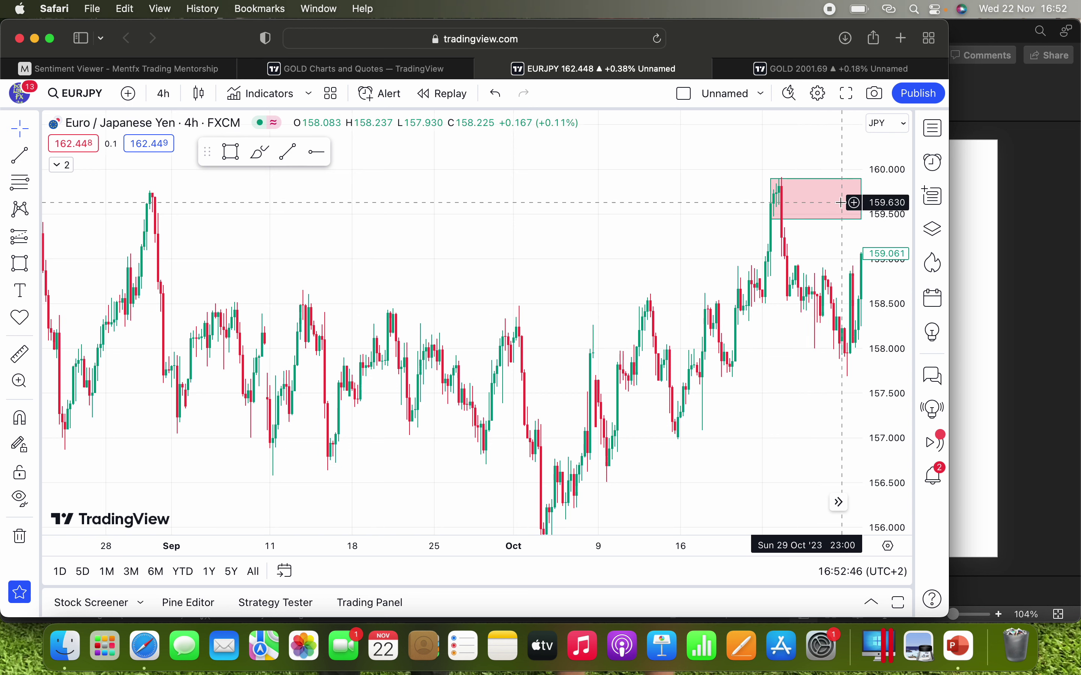
pyautogui.click(958, 645)
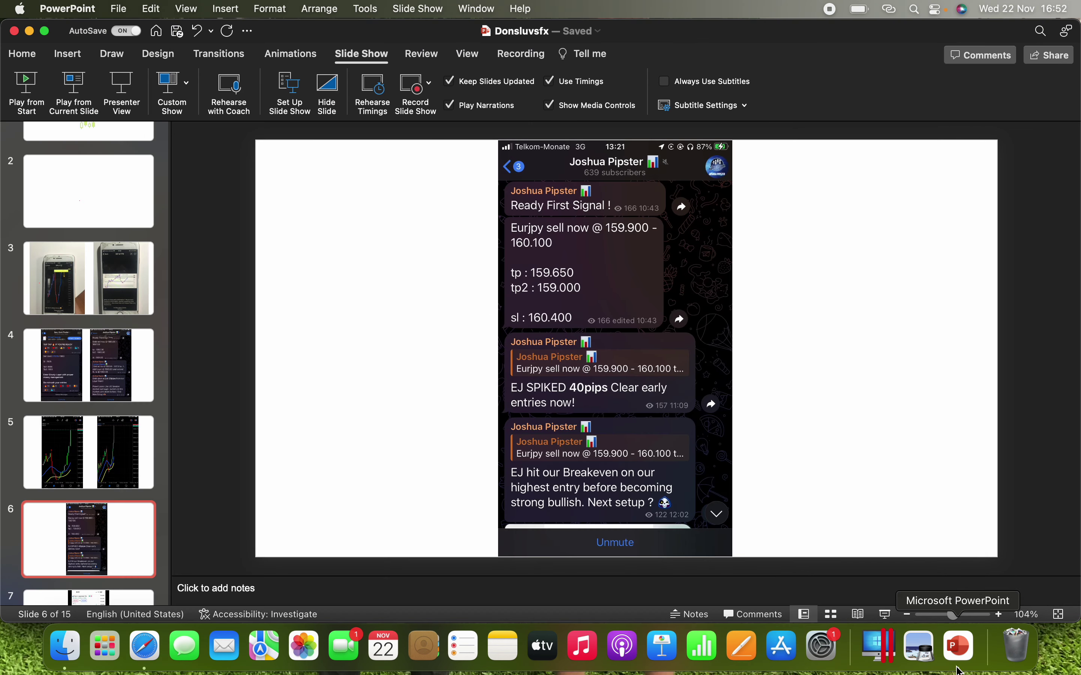
pyautogui.click(84, 91)
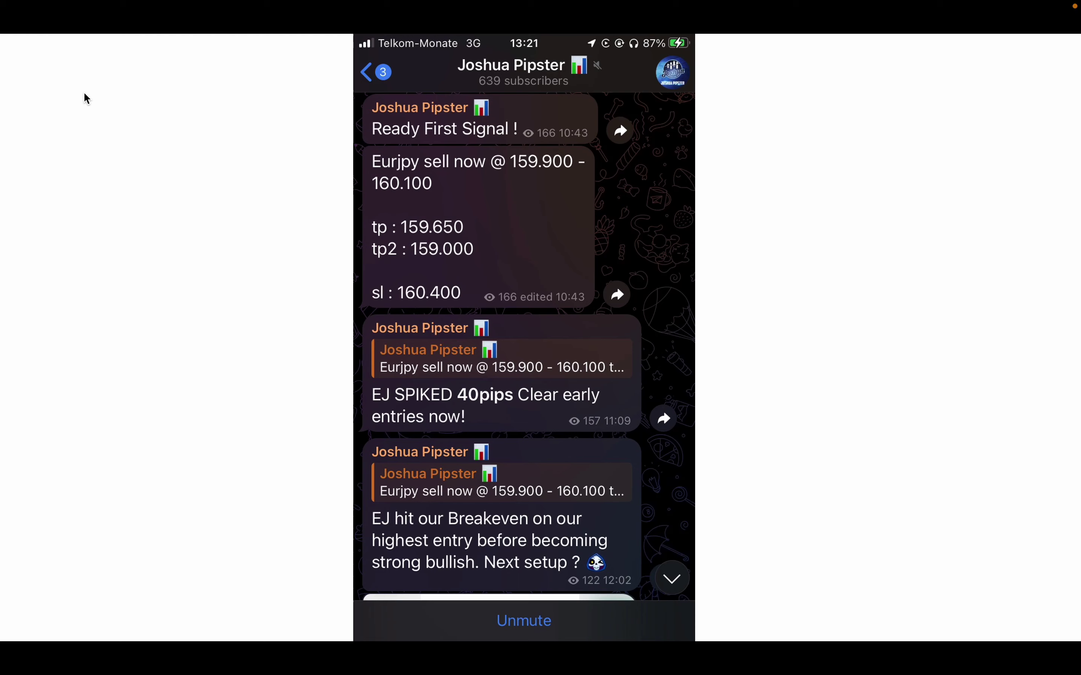
pyautogui.press('Right')
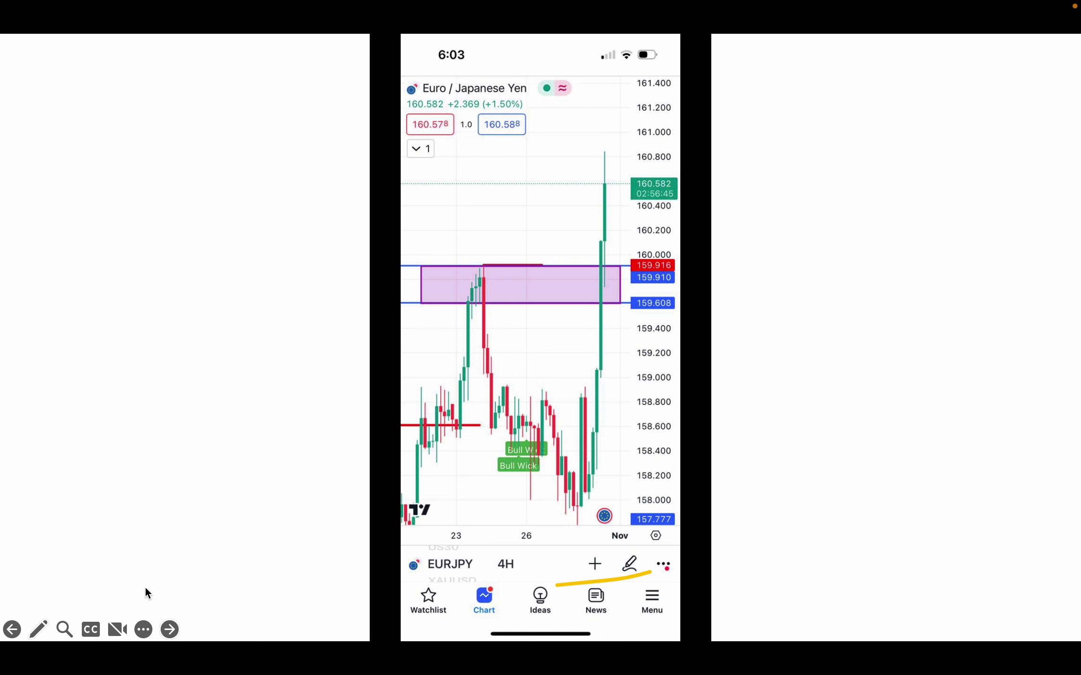
pyautogui.press('Escape')
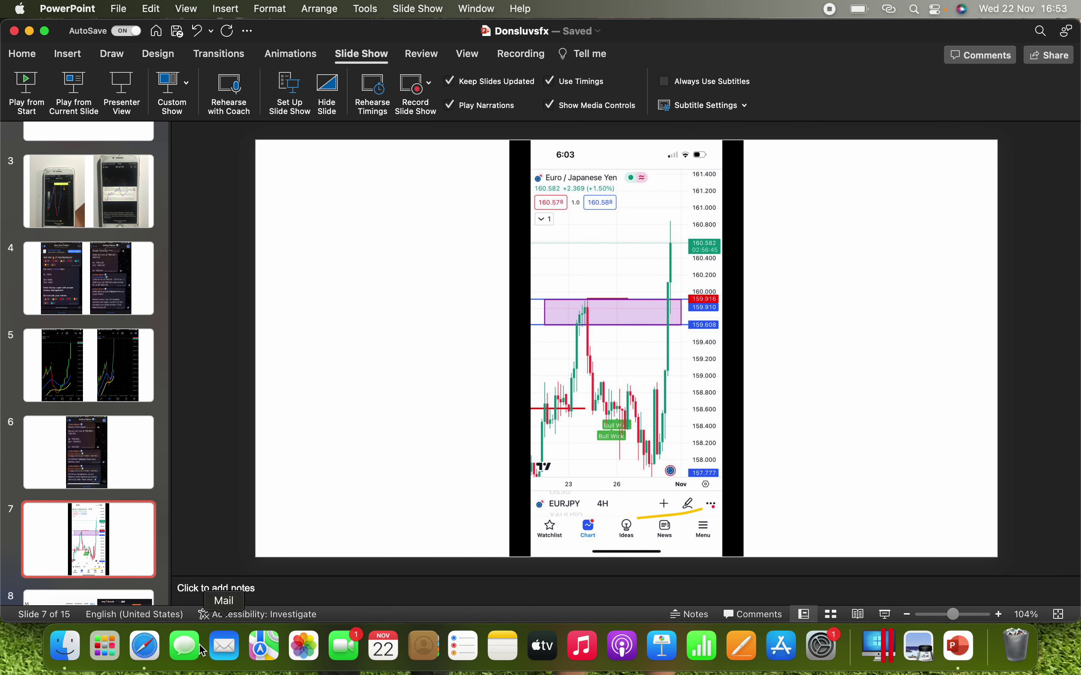
# Return to the EURJPY chart in Safari and extend the end of the peak rectangle to 2 November 23:00.
pyautogui.click(144, 647)
pyautogui.moveTo(666, 285); pyautogui.dragTo(613, 282)
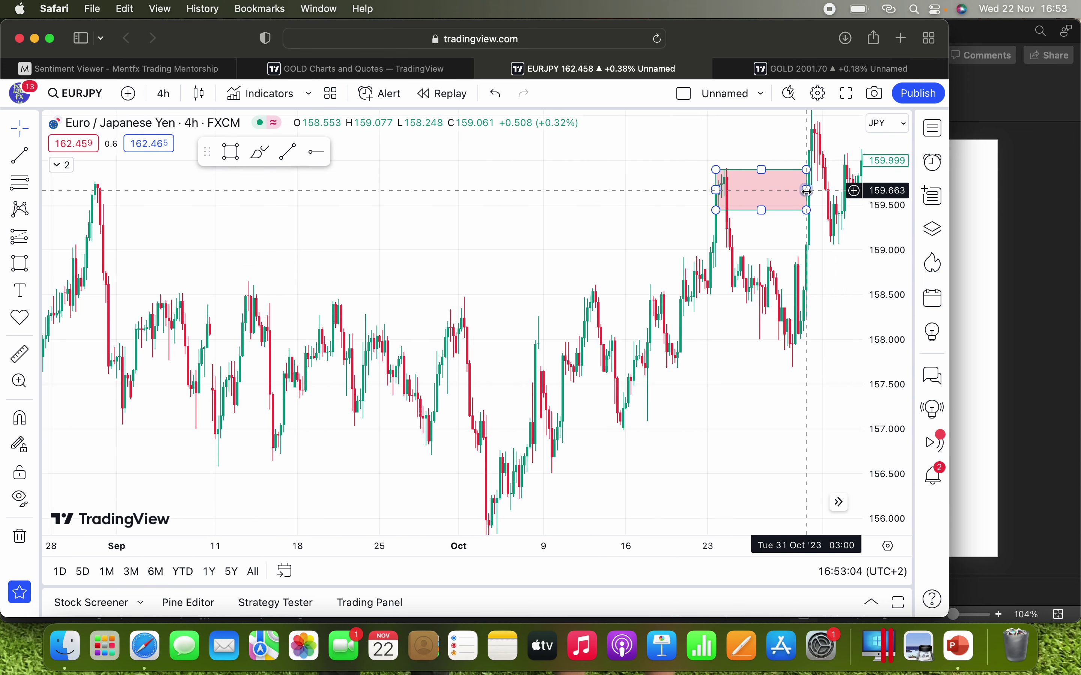
pyautogui.moveTo(806, 190); pyautogui.dragTo(853, 199)
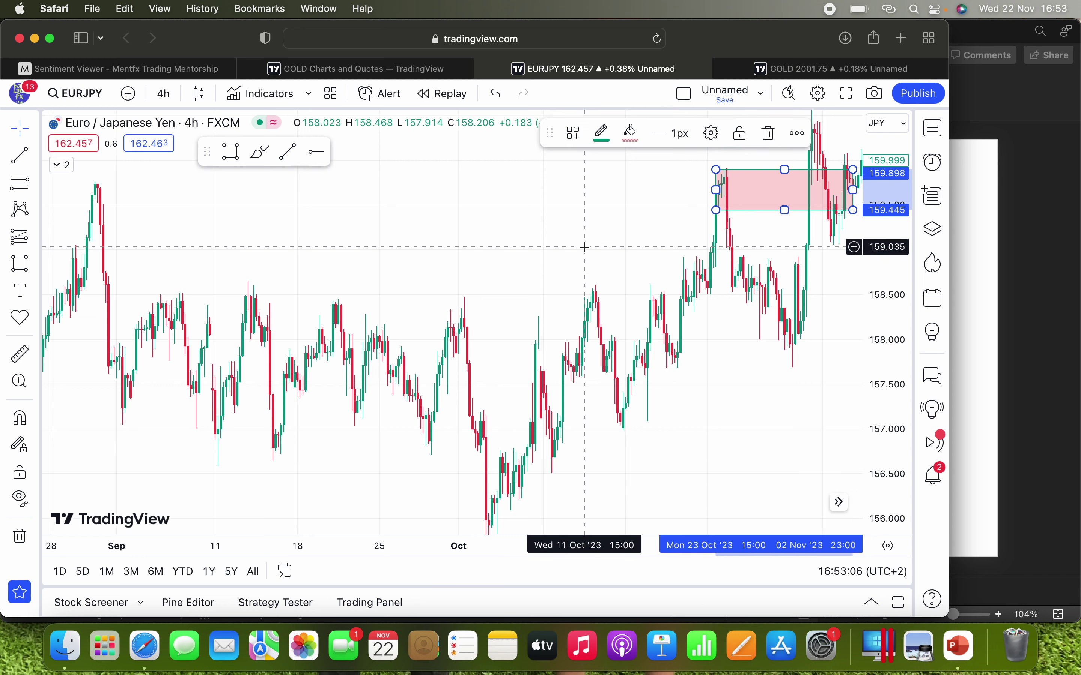
# Brush a loop around the EURJPY rectangle and early November swing, between about 160.7 and 159.0, with a dollar sign inside.
pyautogui.moveTo(579, 246); pyautogui.dragTo(472, 334)
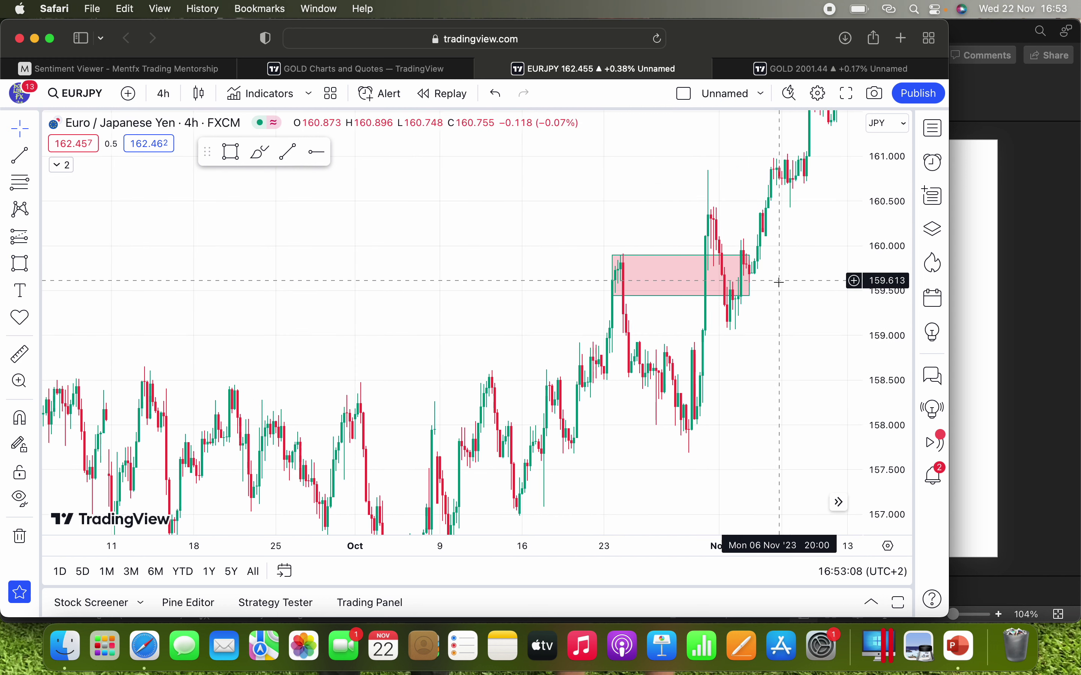
pyautogui.moveTo(777, 282); pyautogui.dragTo(704, 369)
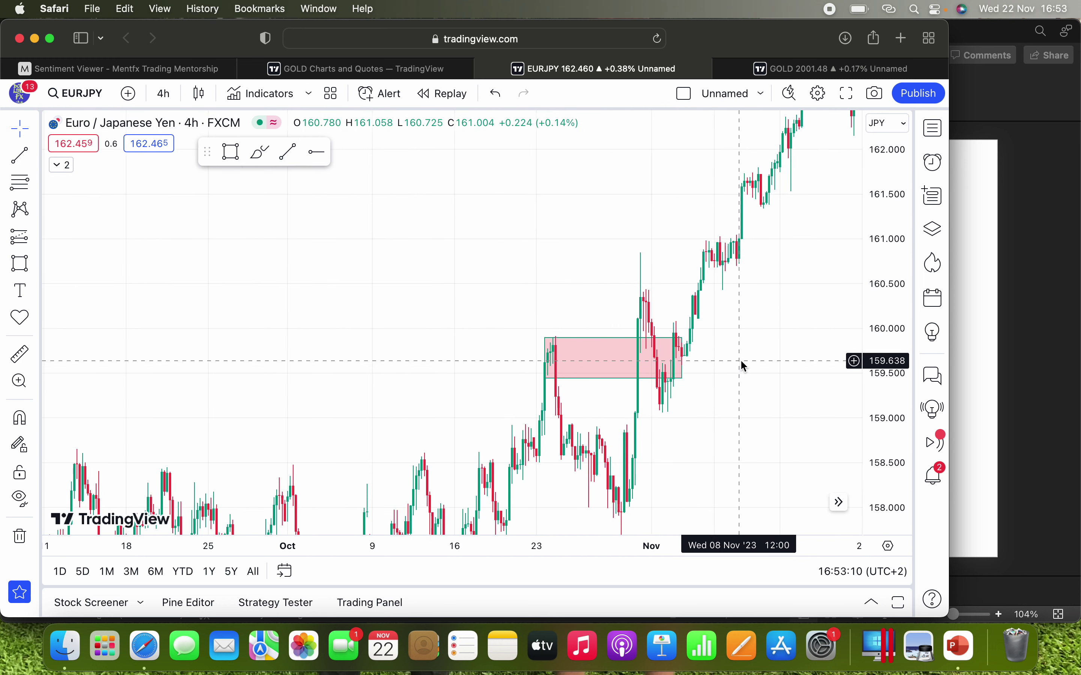
pyautogui.moveTo(762, 313); pyautogui.dragTo(730, 337)
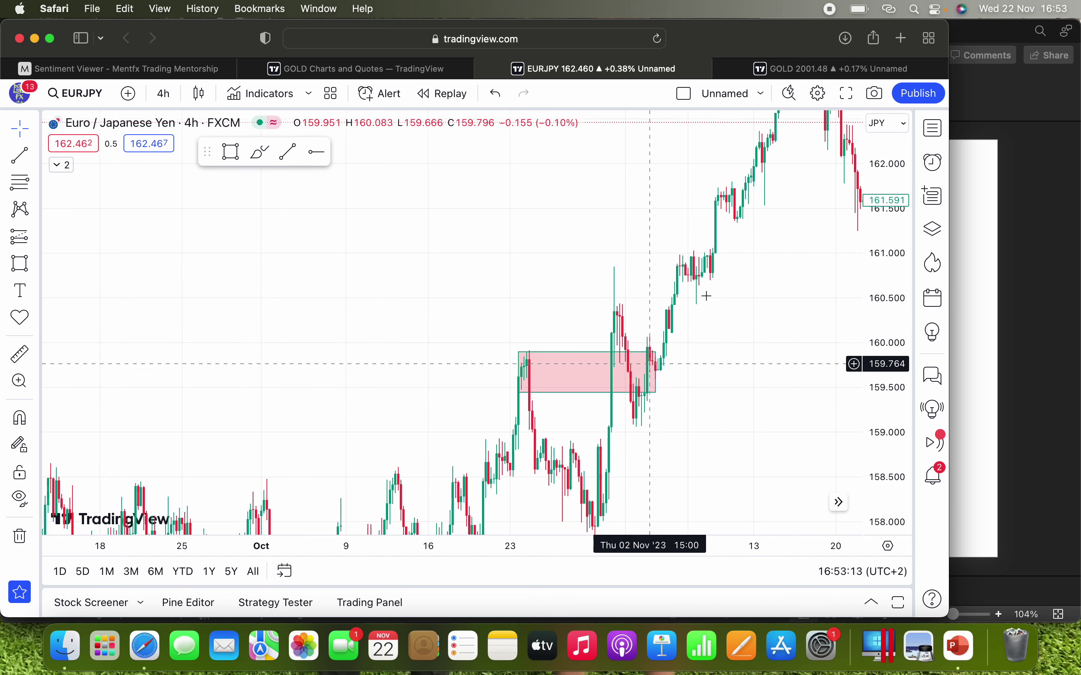
pyautogui.moveTo(752, 261); pyautogui.dragTo(699, 378)
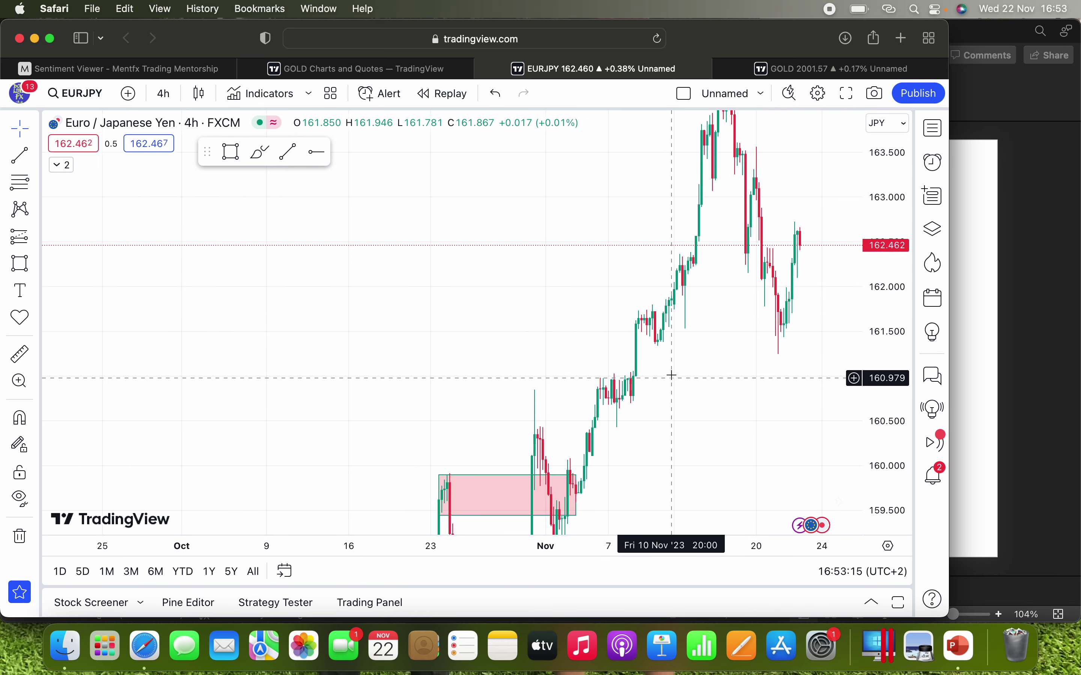
pyautogui.moveTo(723, 224); pyautogui.dragTo(791, 148)
pyautogui.moveTo(430, 393); pyautogui.dragTo(452, 291)
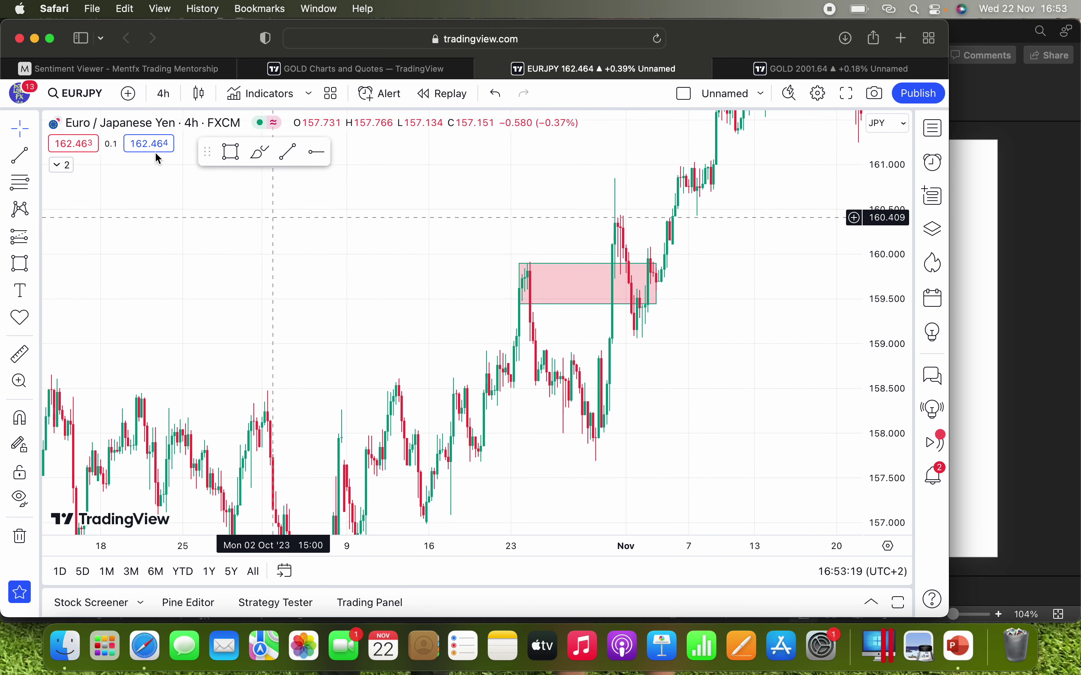
pyautogui.click(260, 154)
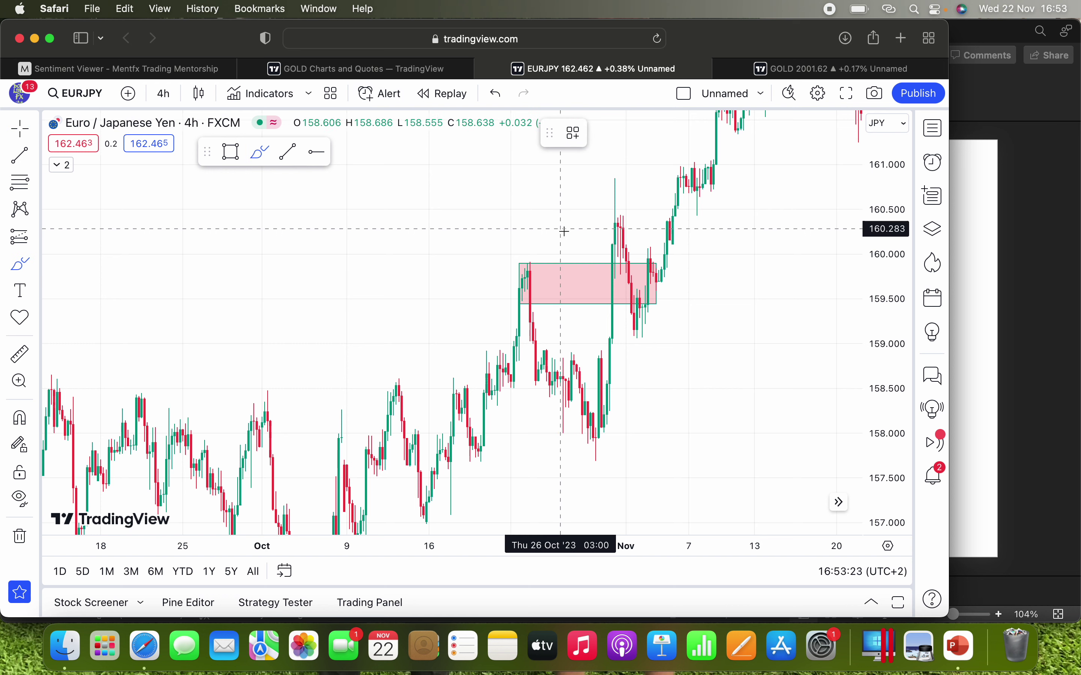
pyautogui.moveTo(528, 242)
pyautogui.mouseDown()
pyautogui.moveTo(522, 323)
pyautogui.moveTo(611, 345)
pyautogui.moveTo(665, 291)
pyautogui.moveTo(667, 237)
pyautogui.moveTo(609, 191)
pyautogui.moveTo(531, 237)
pyautogui.moveTo(528, 261)
pyautogui.mouseUp()
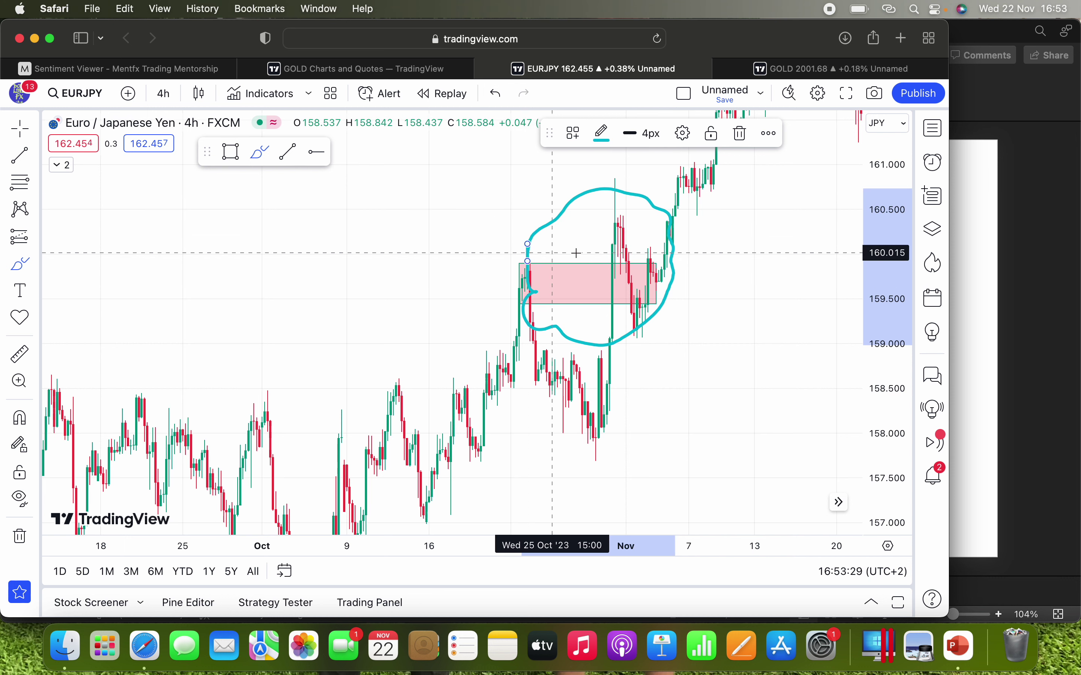
pyautogui.moveTo(600, 251)
pyautogui.mouseDown()
pyautogui.moveTo(574, 276)
pyautogui.moveTo(587, 268)
pyautogui.moveTo(590, 296)
pyautogui.mouseUp()
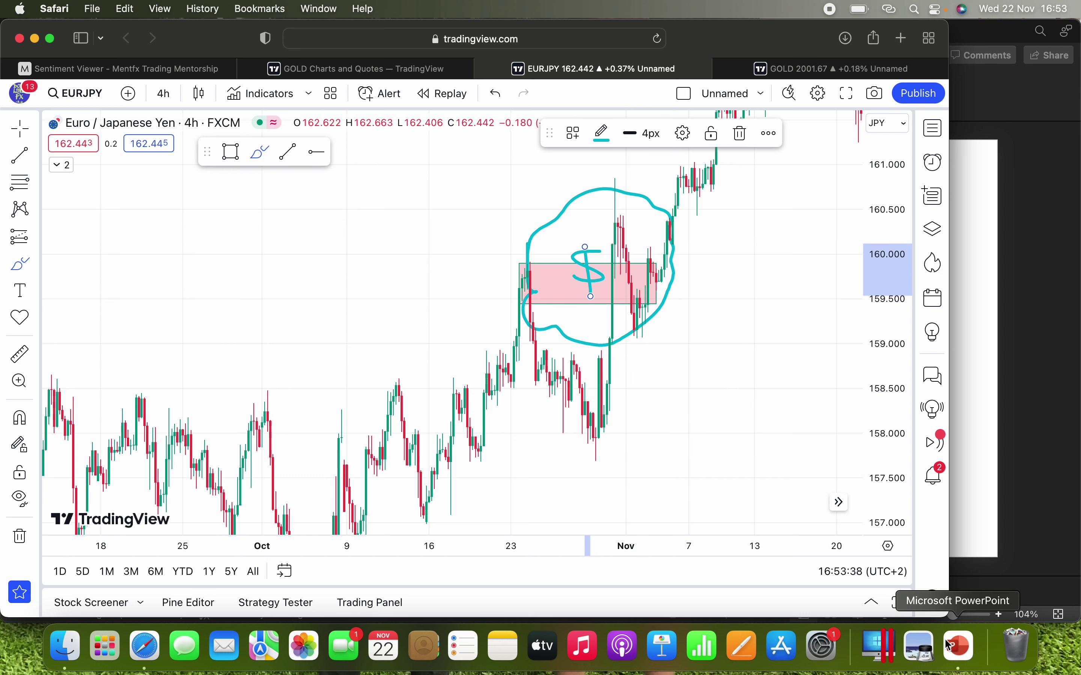
# Switch to PowerPoint and present the EURJPY 4H chart on slide 7.
pyautogui.click(958, 647)
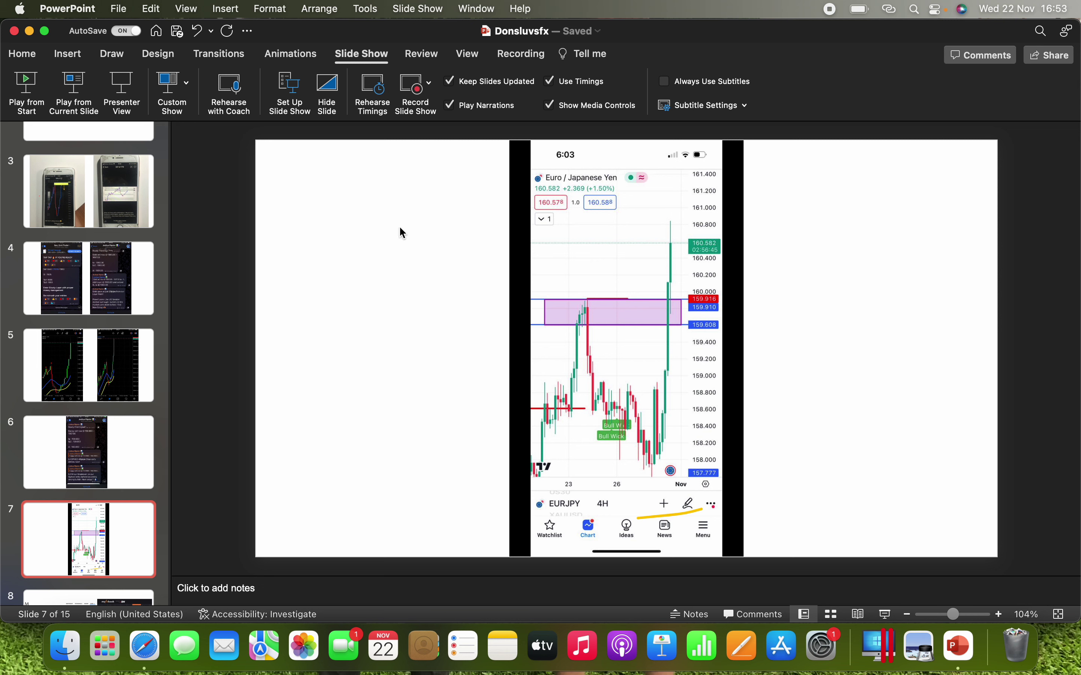
pyautogui.click(73, 87)
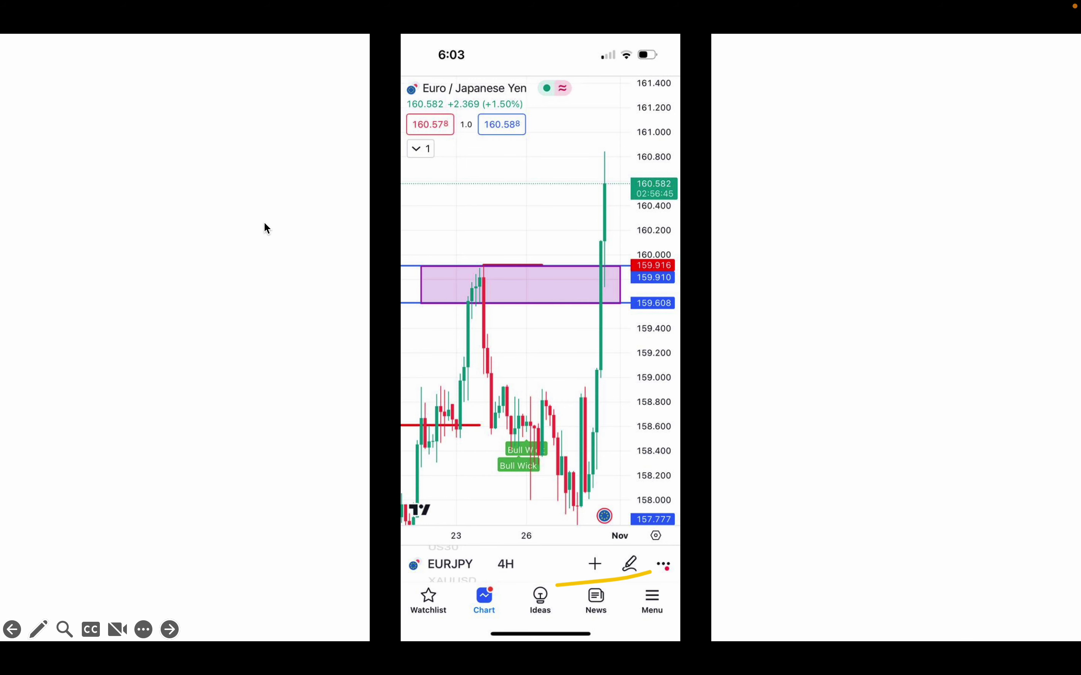